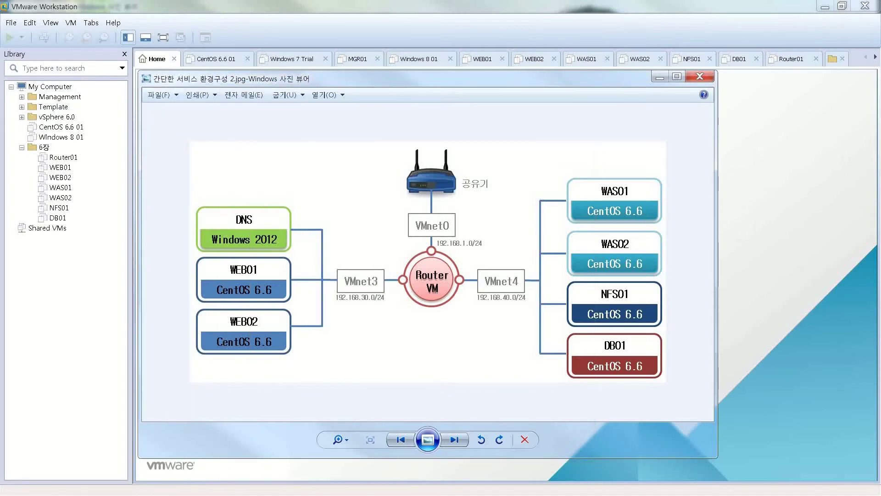
Close the network diagram image with Alt+F4 to reveal VMware Workstation's Home tab.
key(alt+F4)
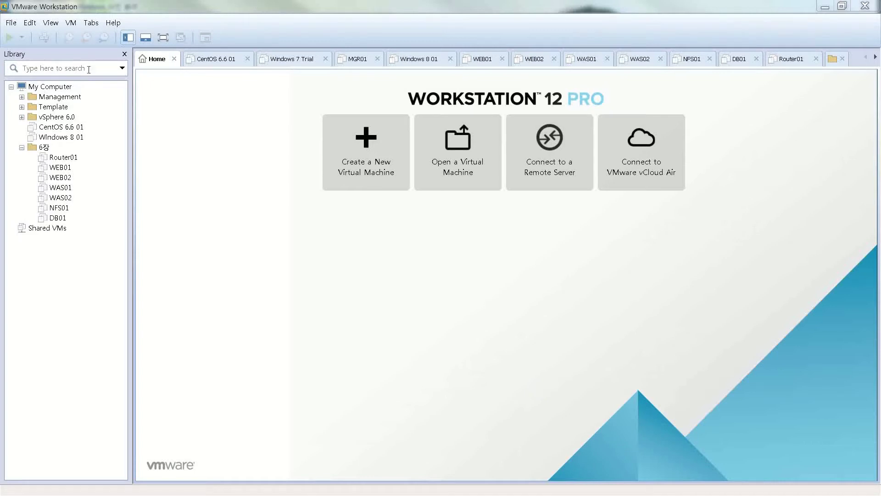
click(35, 11)
click(29, 23)
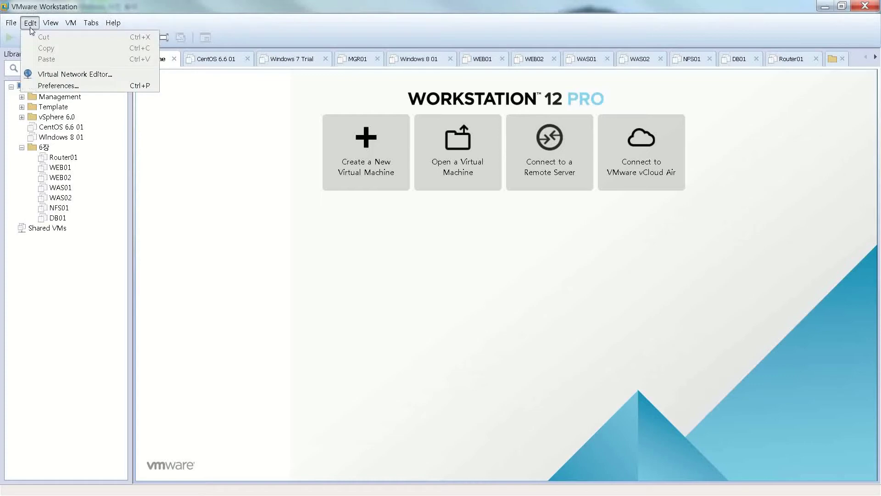
click(51, 76)
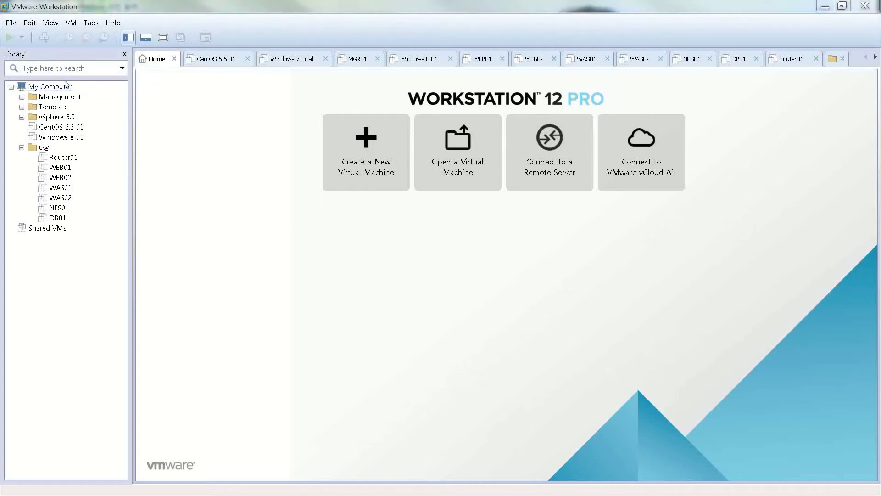
drag(0, 76, 325, 122)
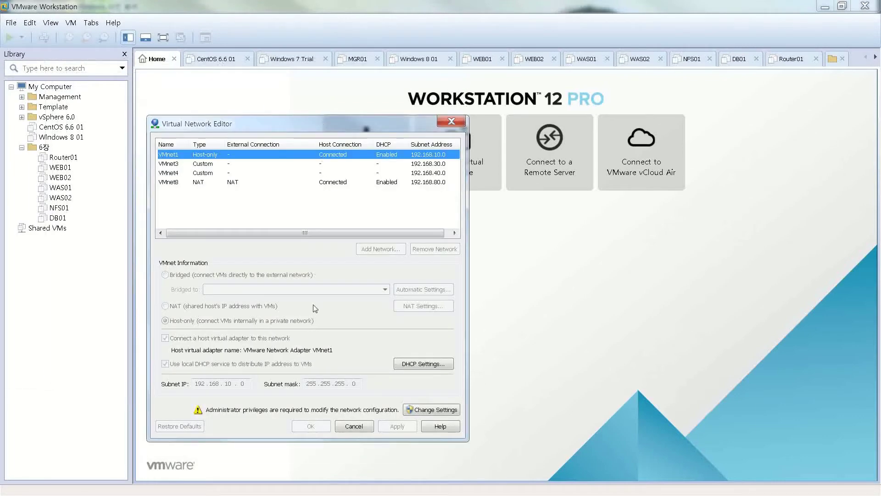
click(170, 165)
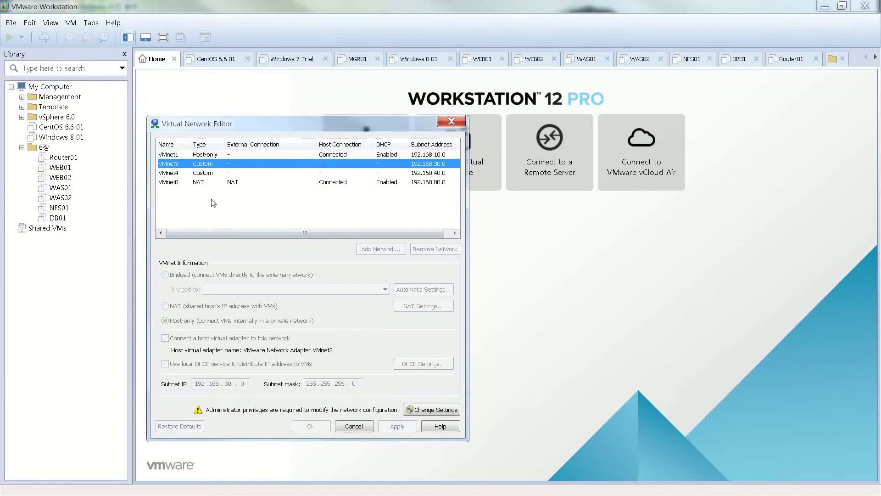
click(426, 408)
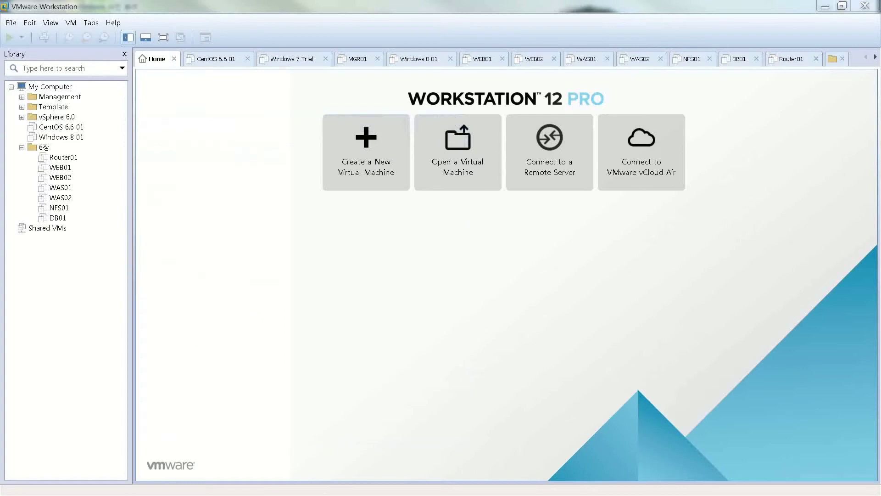
Remove VMnet3 and VMnet4 in the Virtual Network Editor, then confirm and close it.
drag(0, 151, 332, 167)
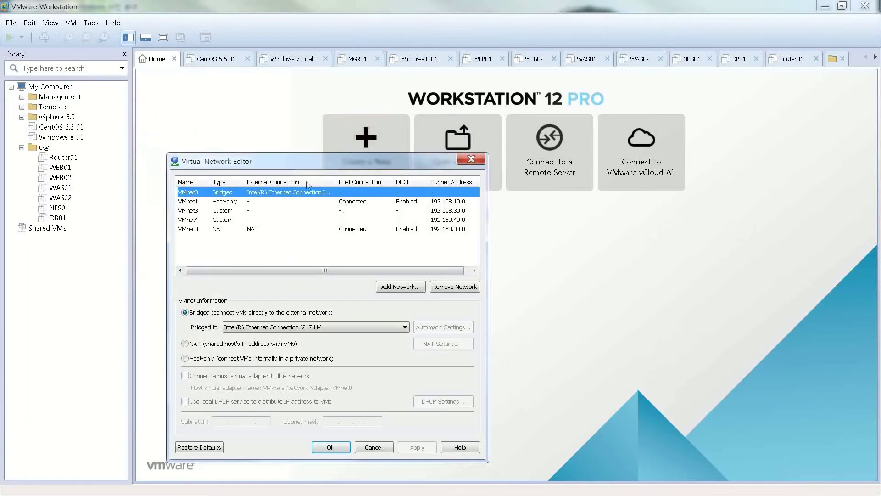
click(266, 212)
click(469, 292)
click(439, 287)
click(421, 448)
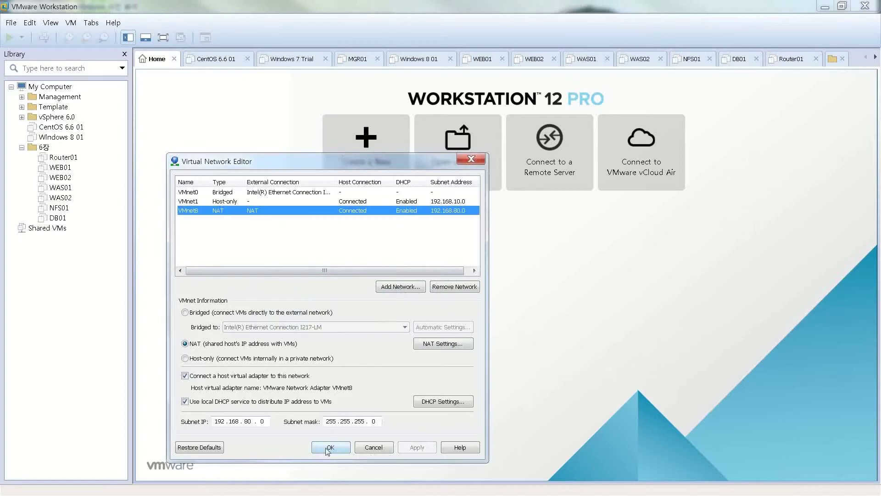
key(Return)
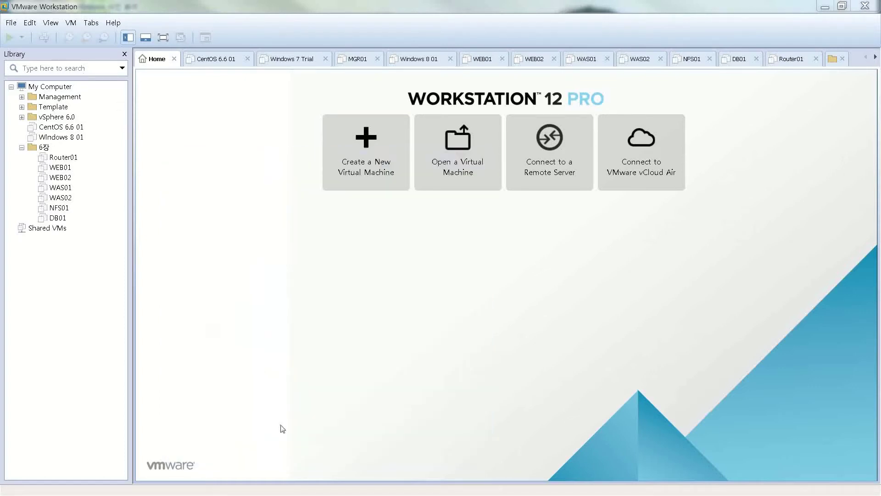
Relaunch the Virtual Network Editor from the Edit menu with administrator rights and position it.
click(30, 23)
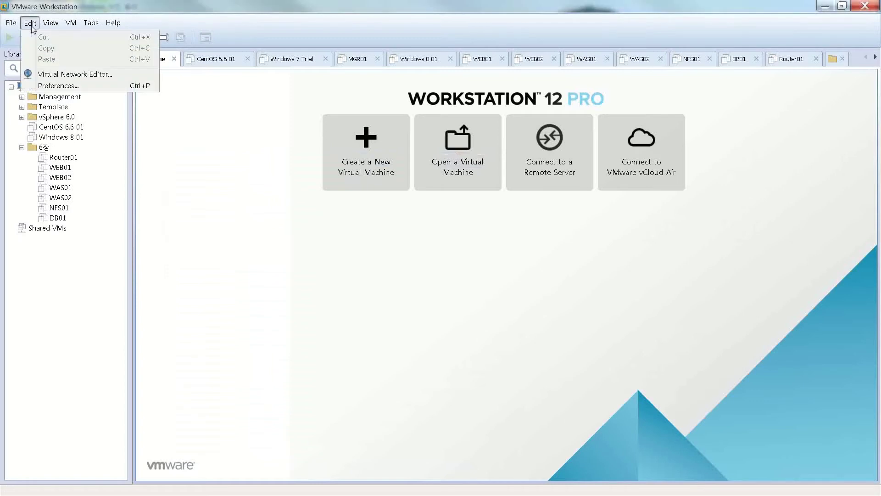
click(44, 73)
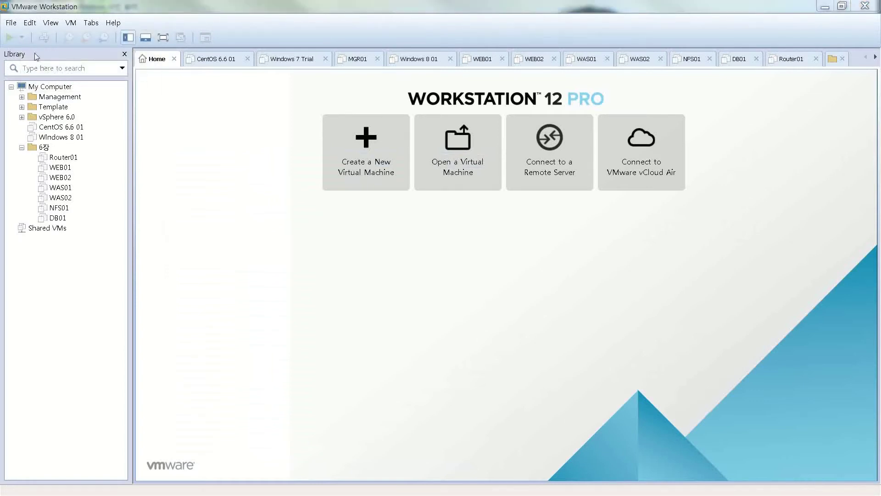
click(32, 25)
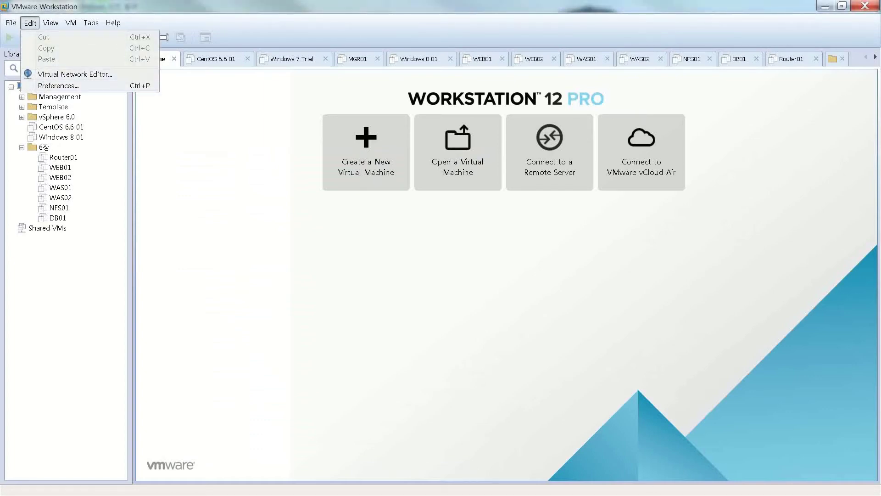
mouse_move(316, 121)
mouse_down()
mouse_move(350, 108)
mouse_move(306, 81)
mouse_up()
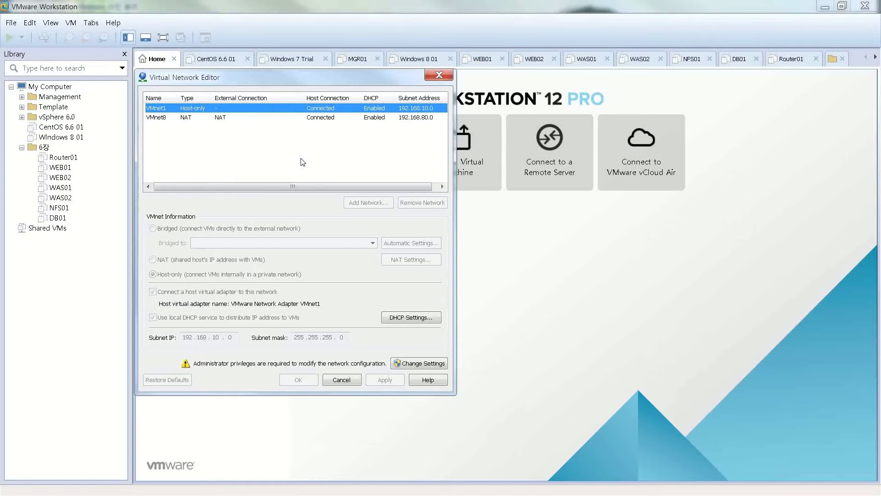
click(398, 360)
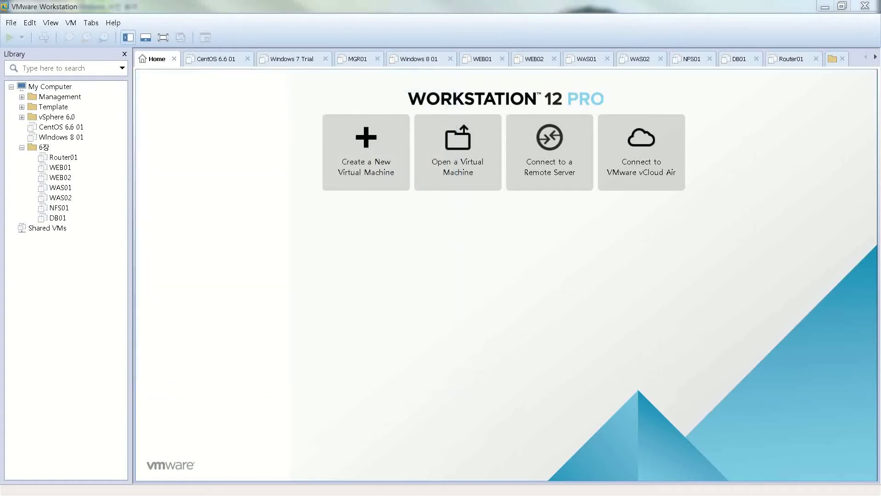
drag(380, 83, 352, 147)
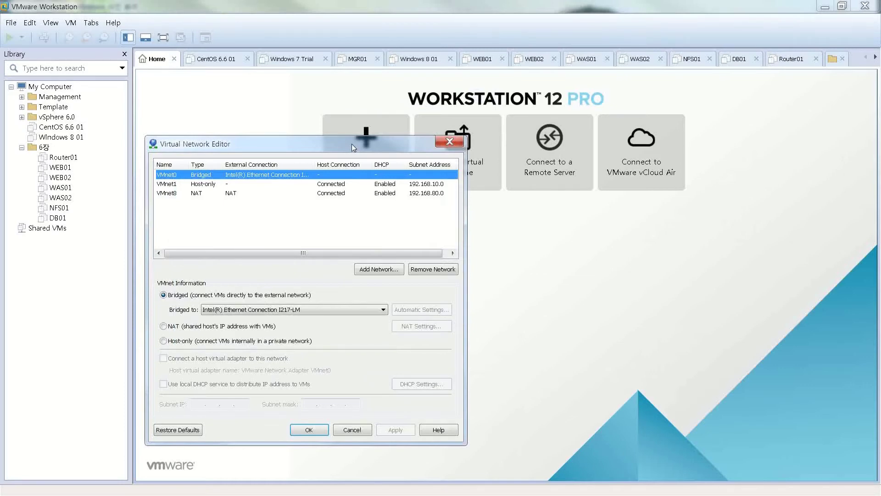
mouse_move(354, 147)
mouse_down()
mouse_move(357, 167)
mouse_move(345, 154)
mouse_move(353, 143)
mouse_up()
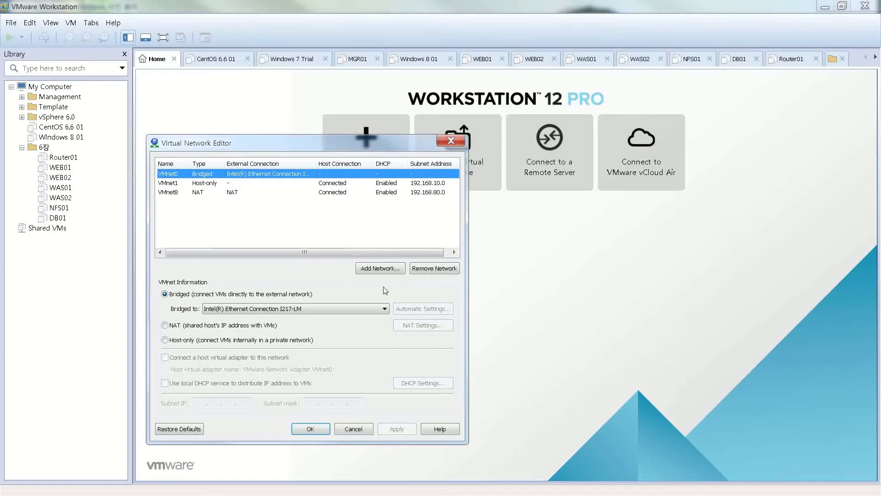
Add VMnet3 and then VMnet4 as new host-only networks.
click(371, 270)
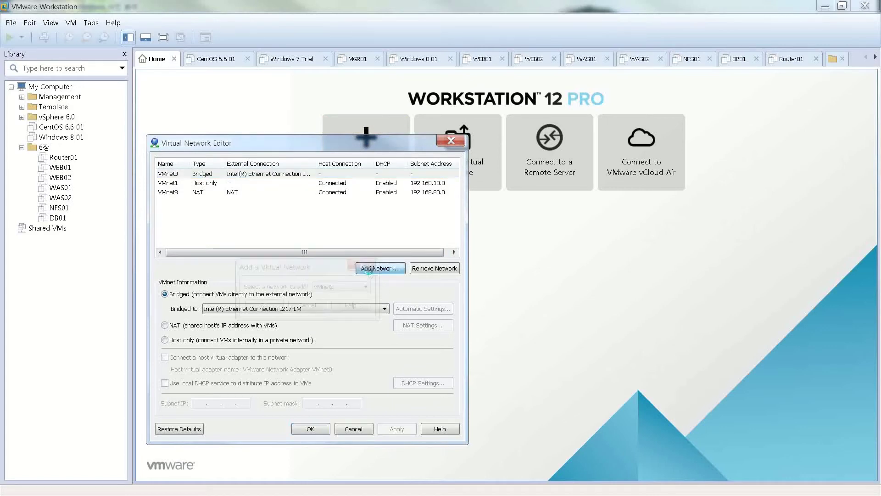
click(340, 287)
click(342, 304)
click(258, 305)
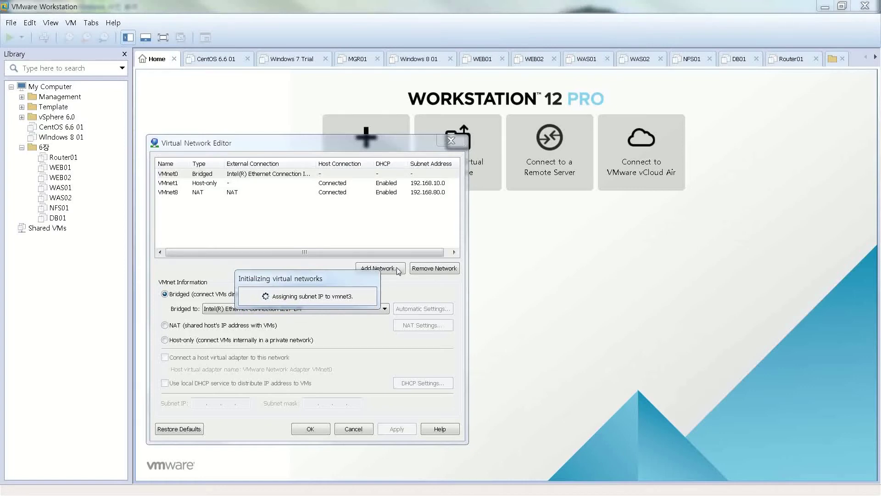
click(398, 269)
click(335, 287)
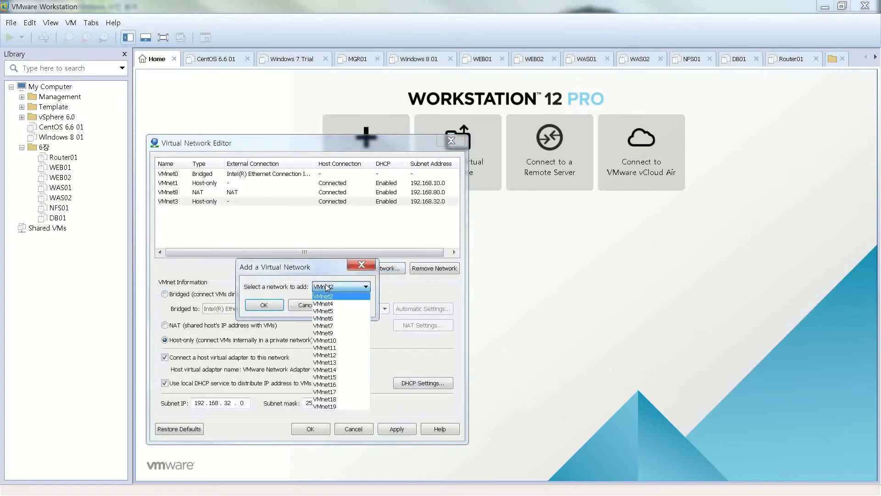
click(324, 304)
click(277, 303)
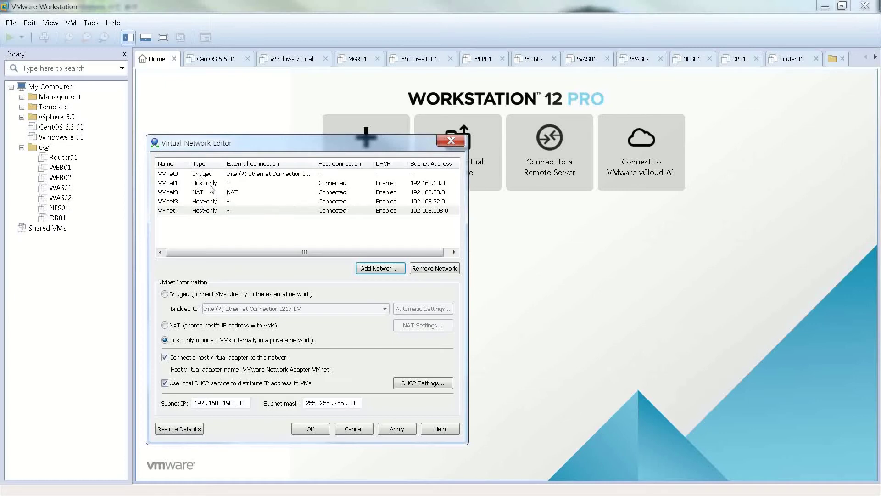
Change VMnet3's subnet to 192.168.30.0 and VMnet4's to 192.168.40.0, then verify both.
click(227, 202)
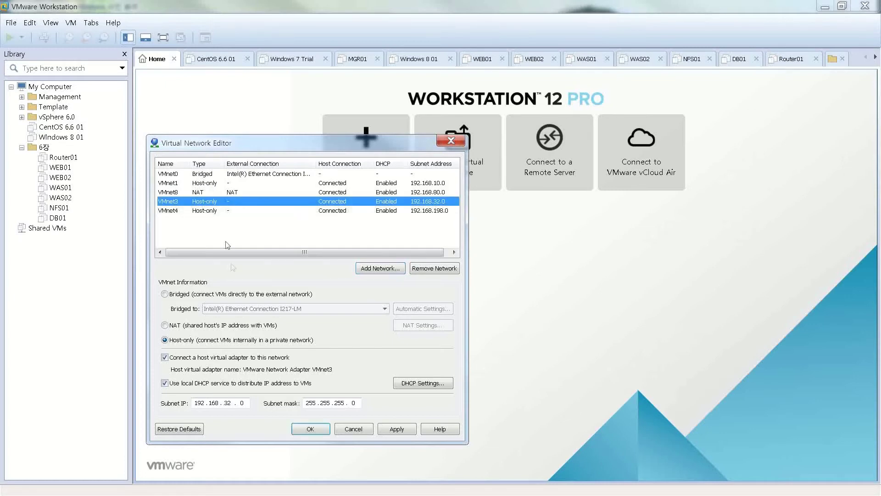
click(232, 403)
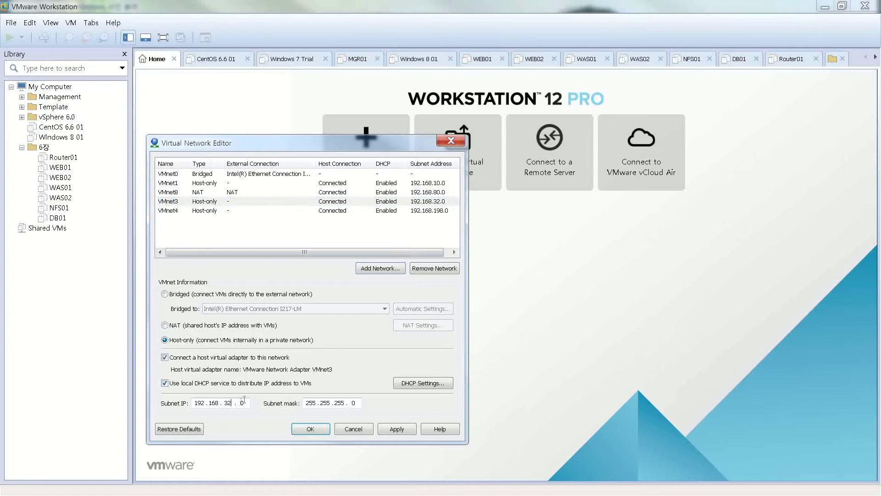
double_click(226, 403)
text(30)
click(179, 211)
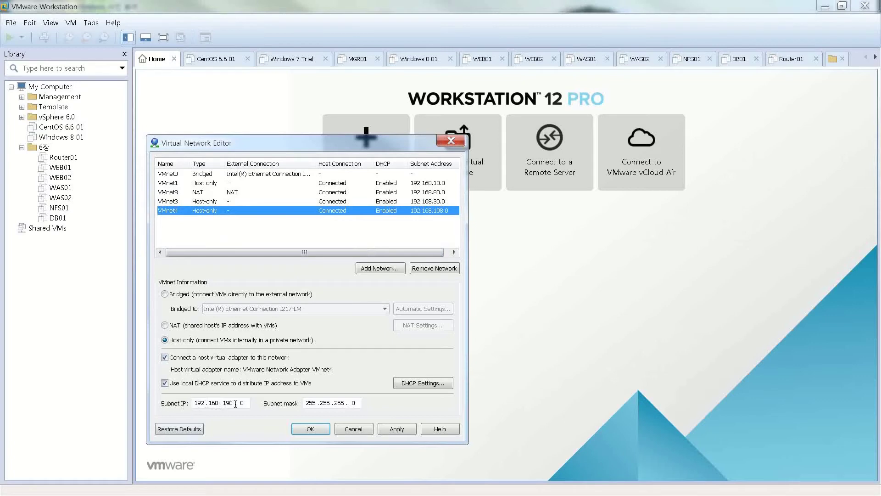
drag(236, 404, 224, 404)
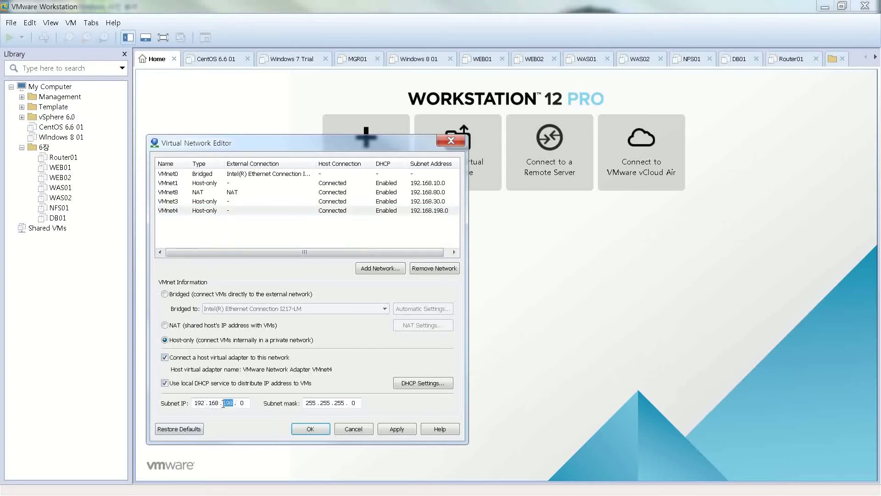
text(40)
click(231, 203)
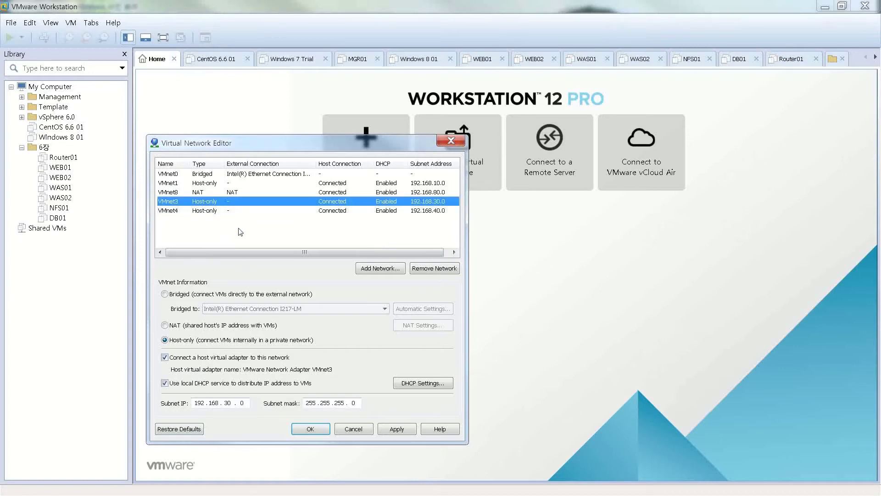
click(210, 212)
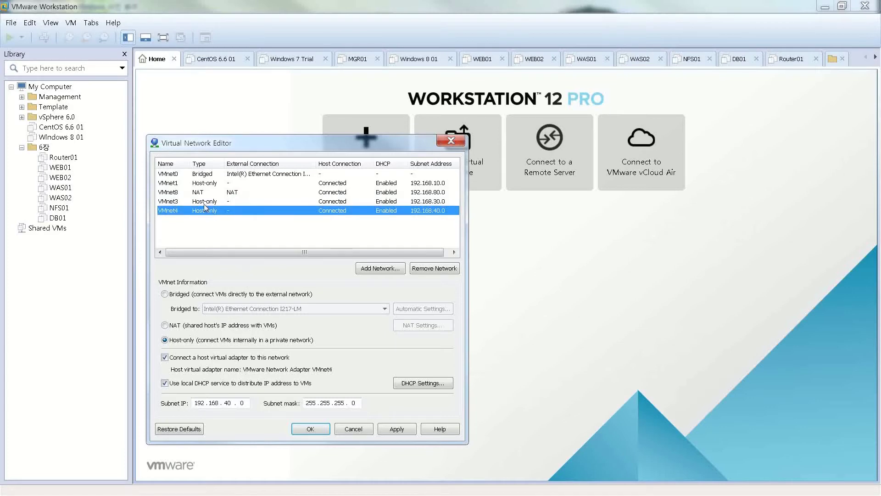
Compare VMnet3 and VMnet4, then turn off VMnet3's host adapter connection and local DHCP.
click(205, 204)
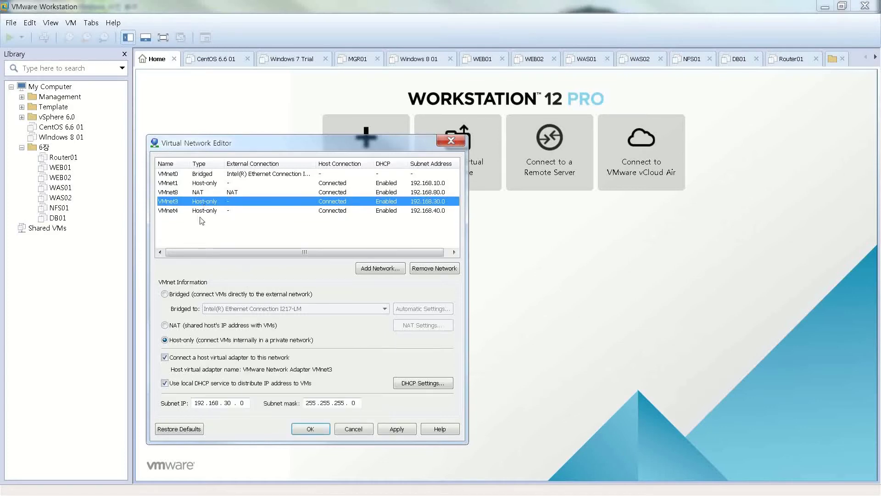
click(197, 212)
click(197, 203)
click(195, 210)
click(201, 203)
click(205, 212)
click(198, 204)
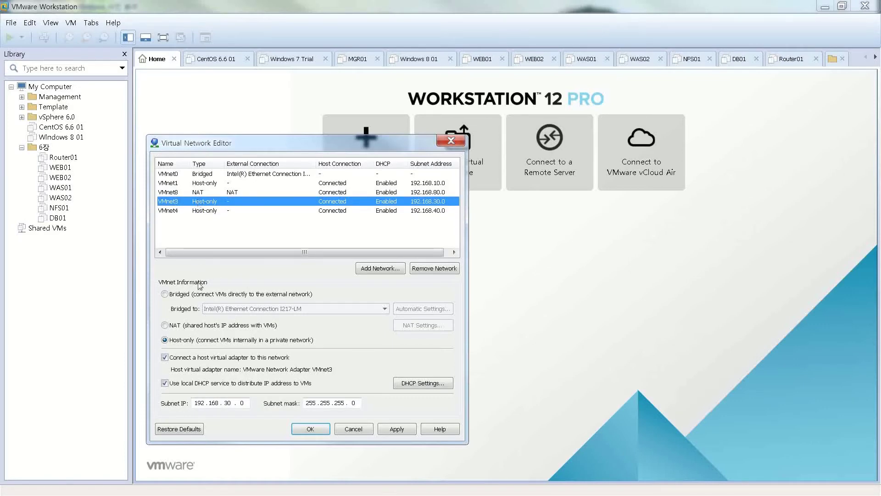
click(164, 358)
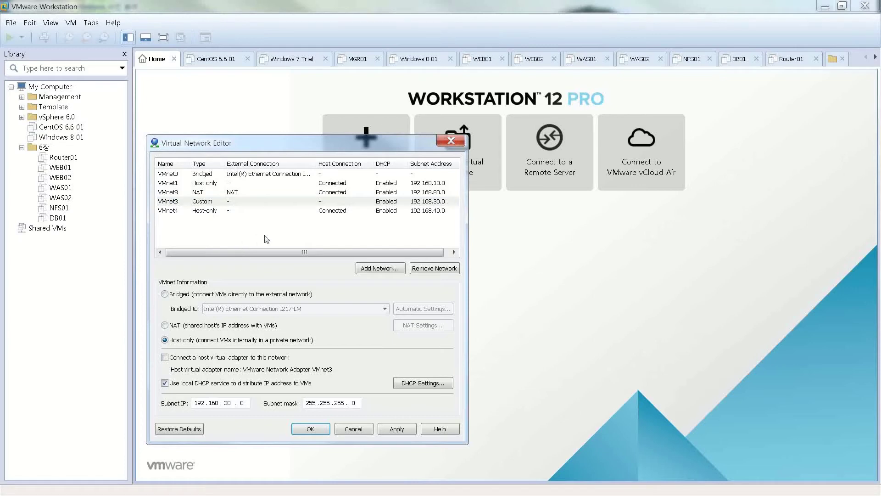
click(165, 383)
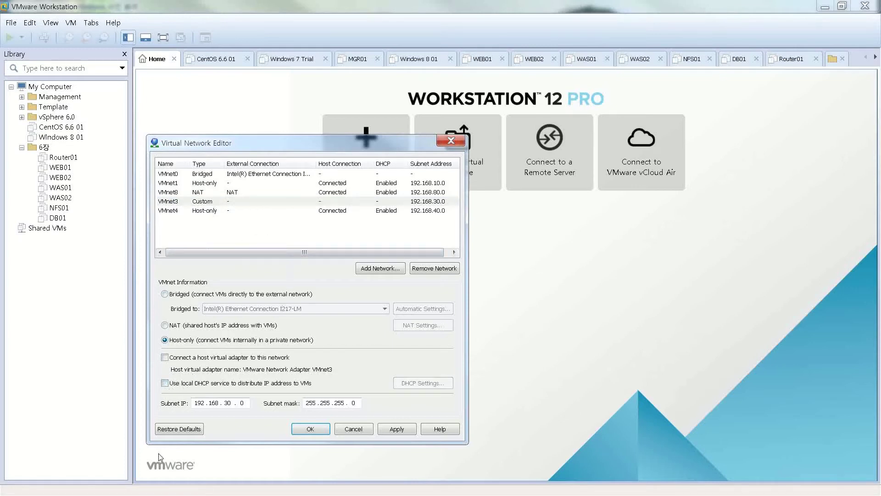
Turn off VMnet4's host adapter connection and local DHCP, then apply and save.
click(220, 211)
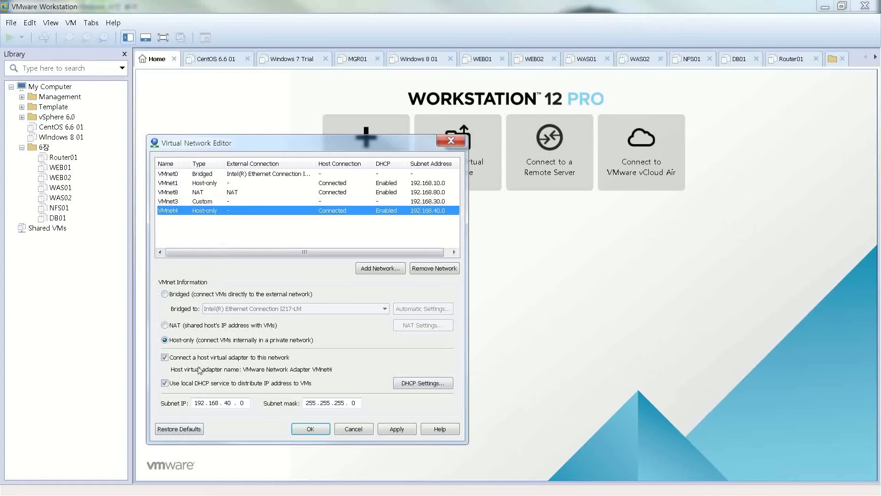
click(171, 358)
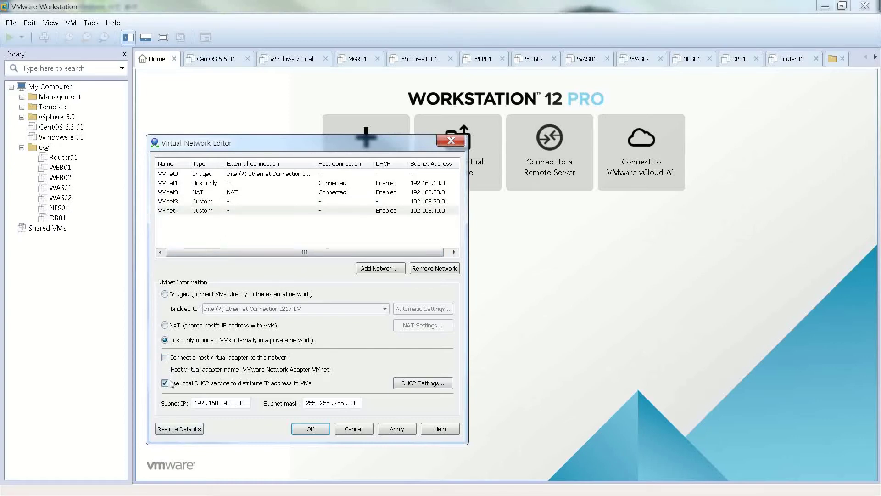
click(165, 384)
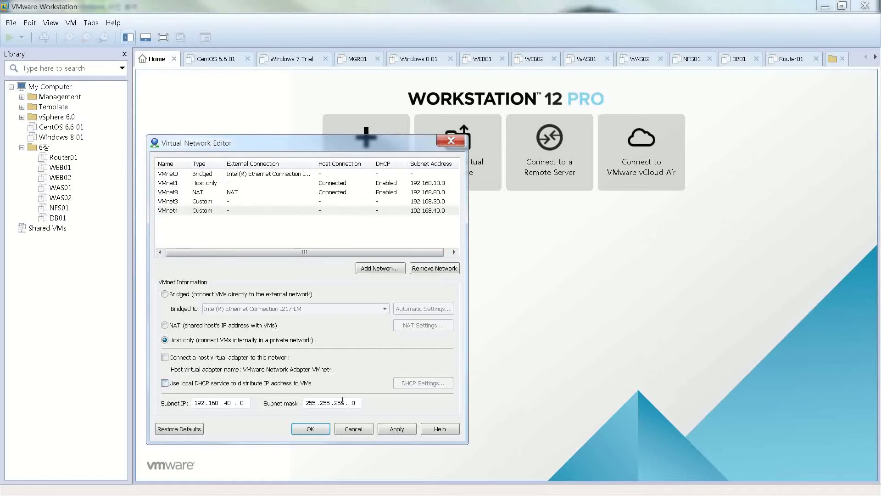
click(391, 431)
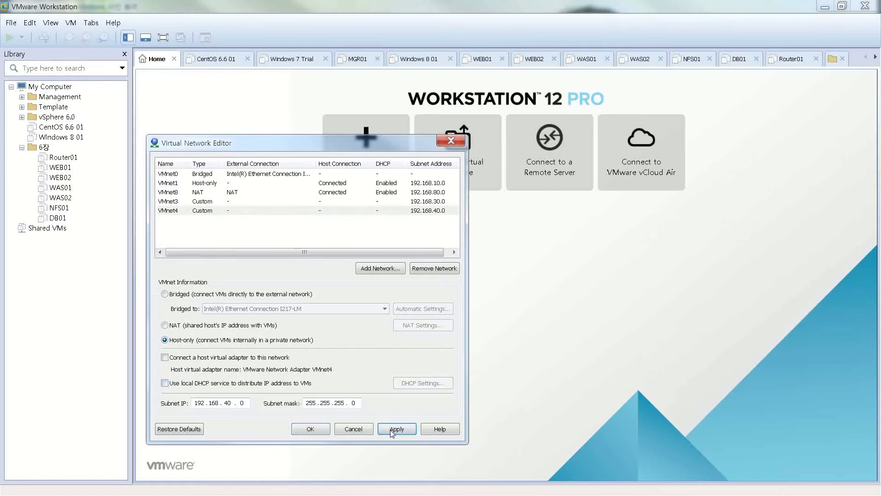
click(329, 431)
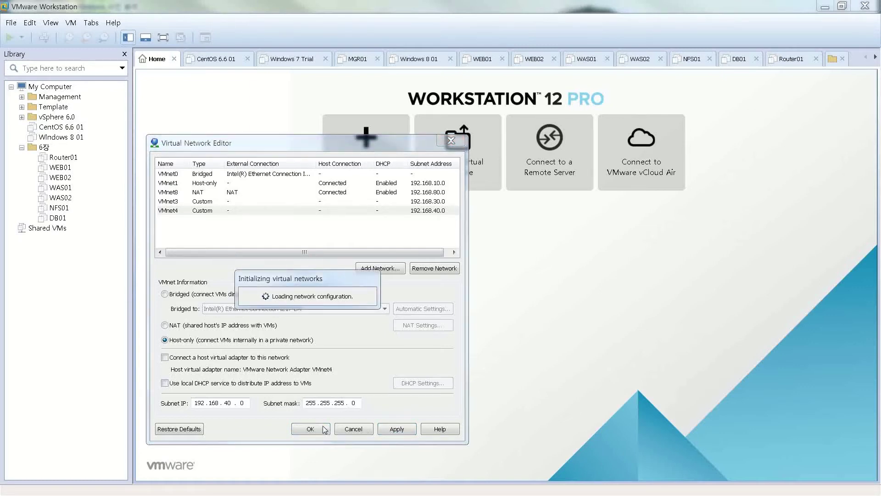
Confirm closing the editor, then reopen the Virtual Network Editor with administrator rights.
click(325, 429)
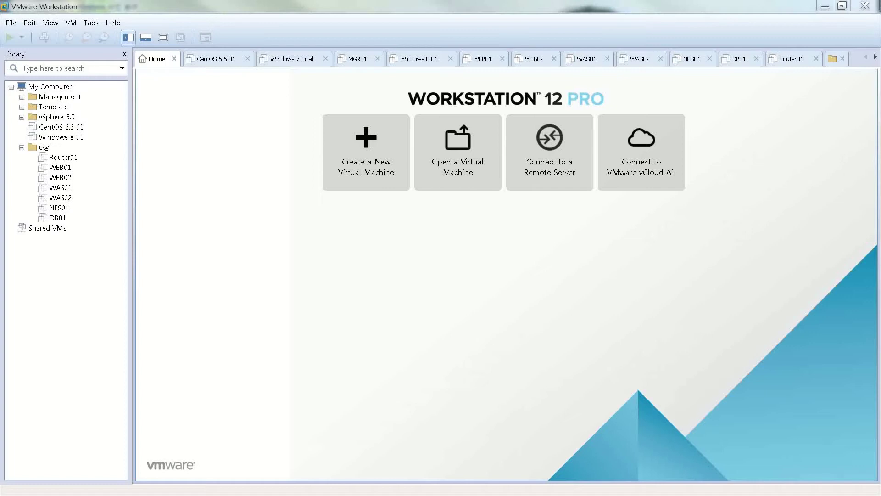
click(30, 22)
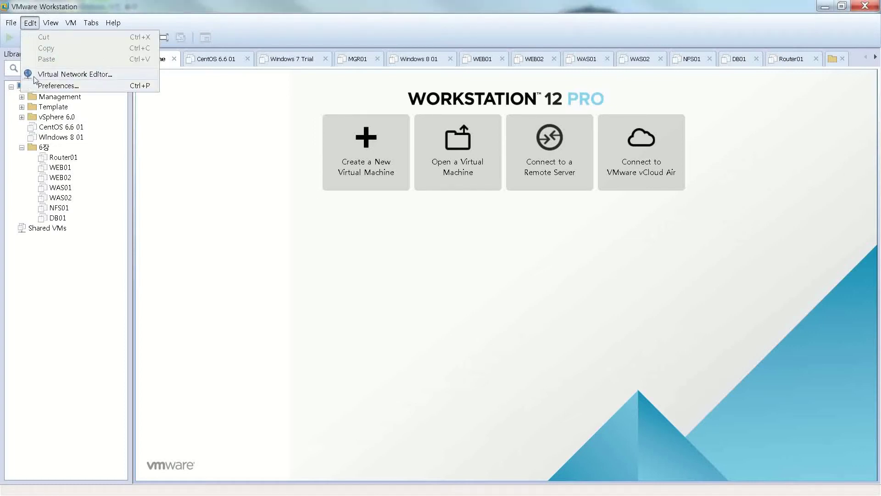
click(36, 75)
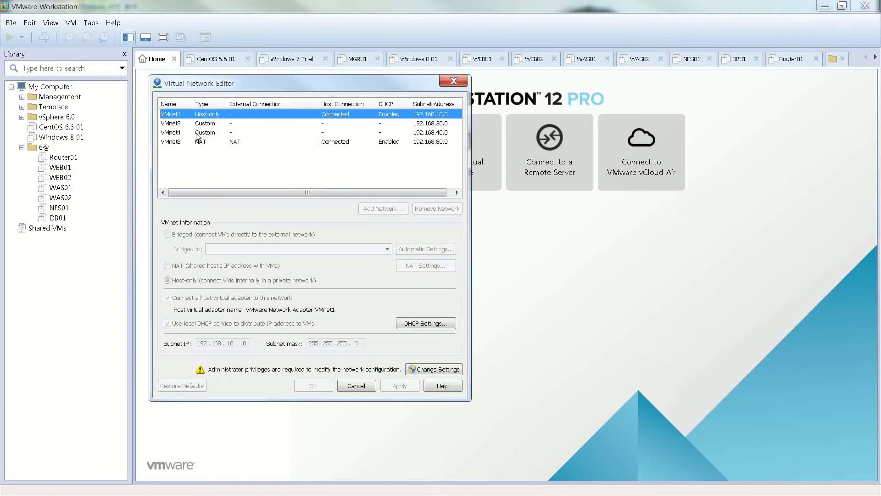
click(412, 369)
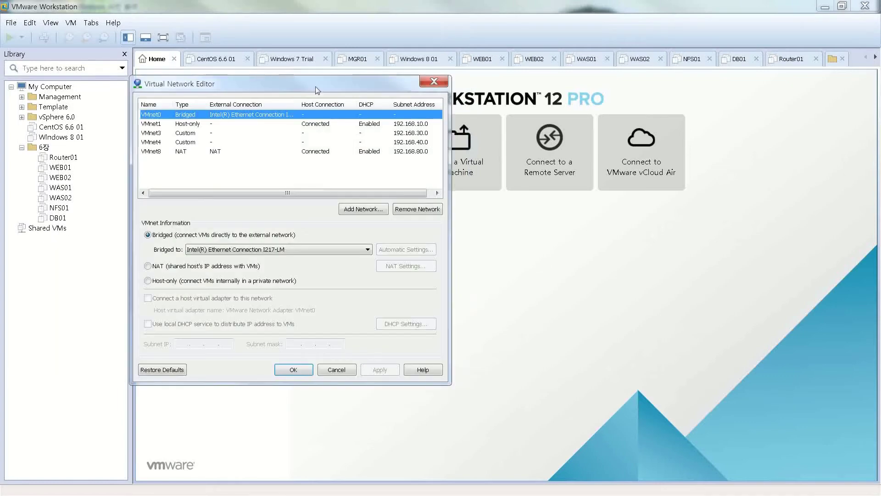
Review VMnet3 and VMnet4 settings, then switch to the network diagram image.
click(156, 133)
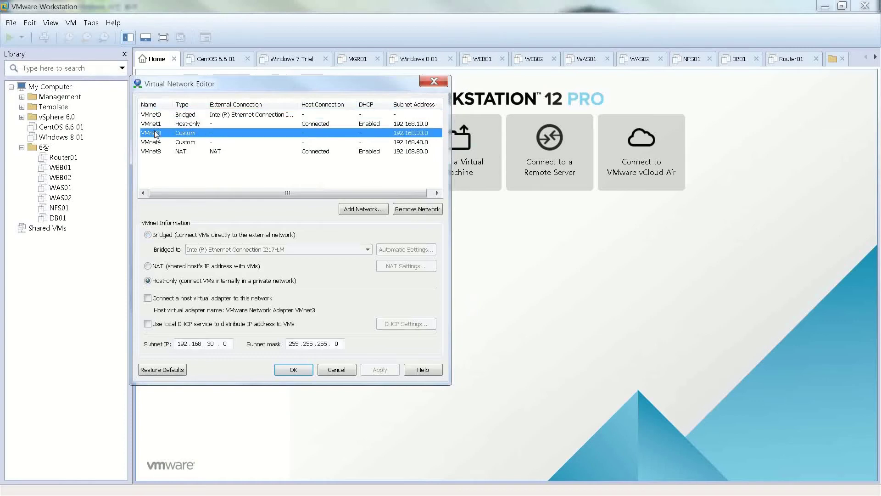
click(156, 142)
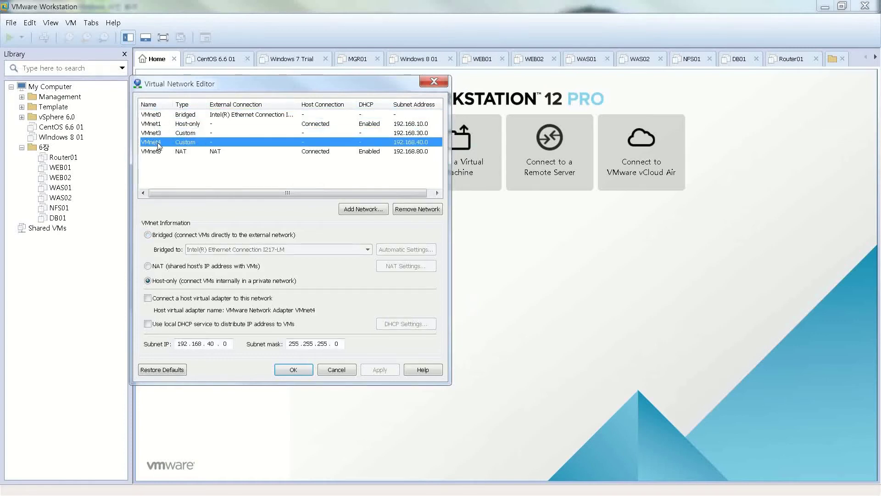
click(152, 115)
key(alt+Tab)
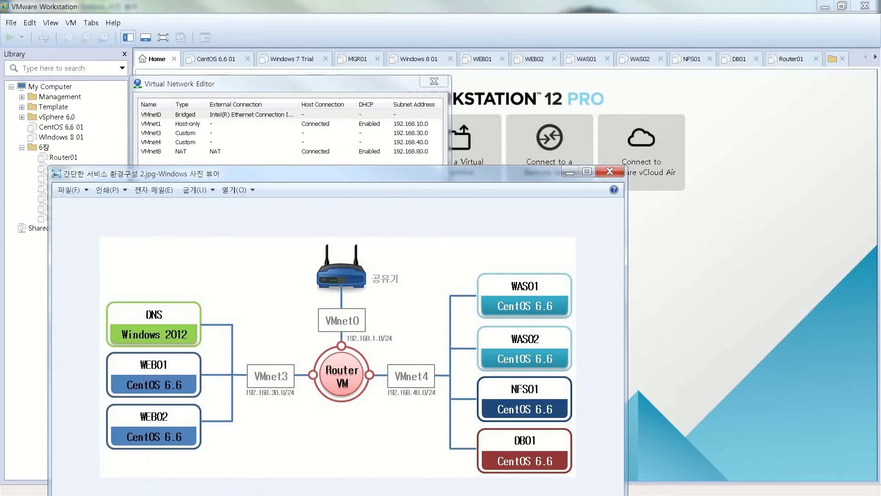
Close the Virtual Network Editor, leave the diagram, and open Router01 from the library.
click(271, 79)
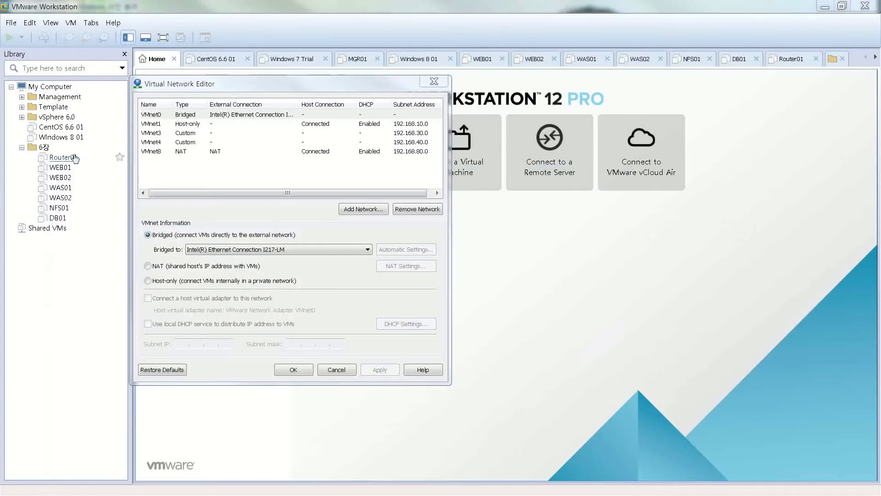
click(432, 82)
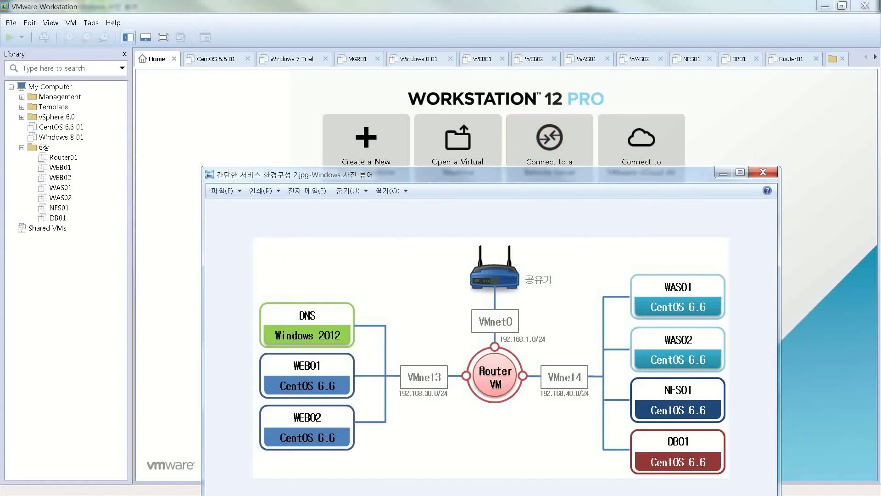
key(alt+Tab)
double_click(73, 159)
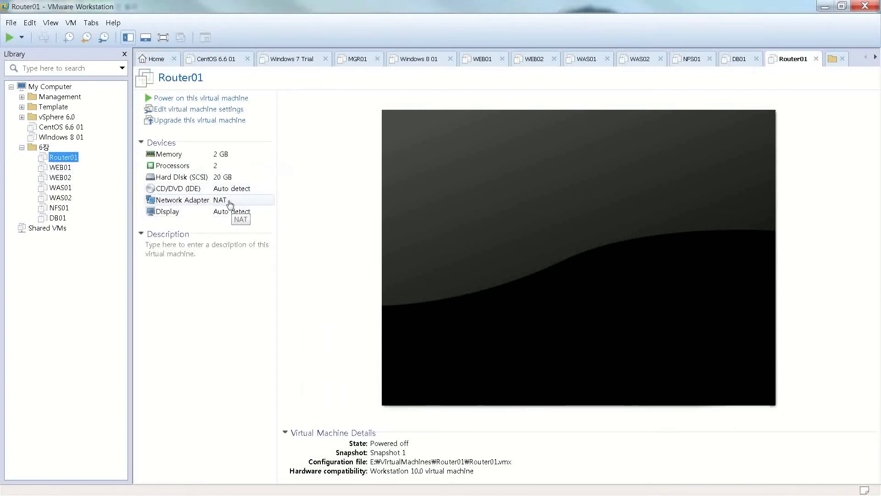
In Router01's settings, add a network adapter connected to custom network VMnet3.
click(227, 110)
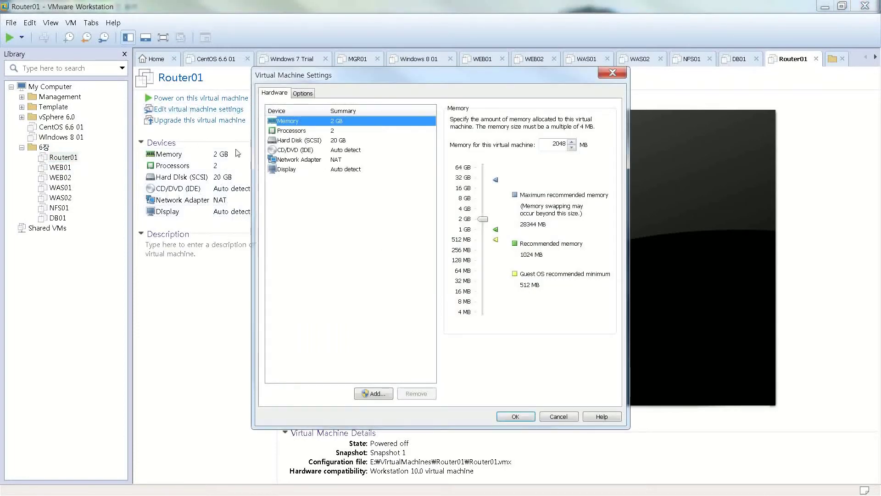
drag(351, 73, 300, 78)
click(321, 397)
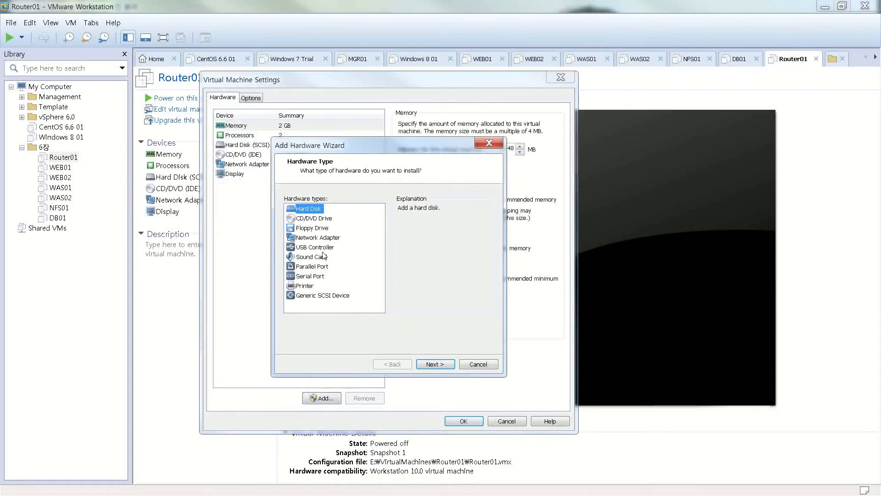
click(318, 238)
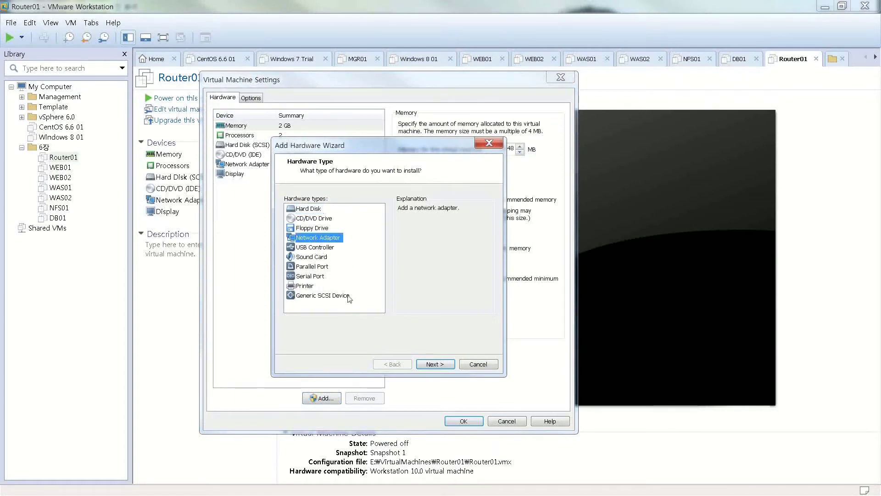
click(431, 364)
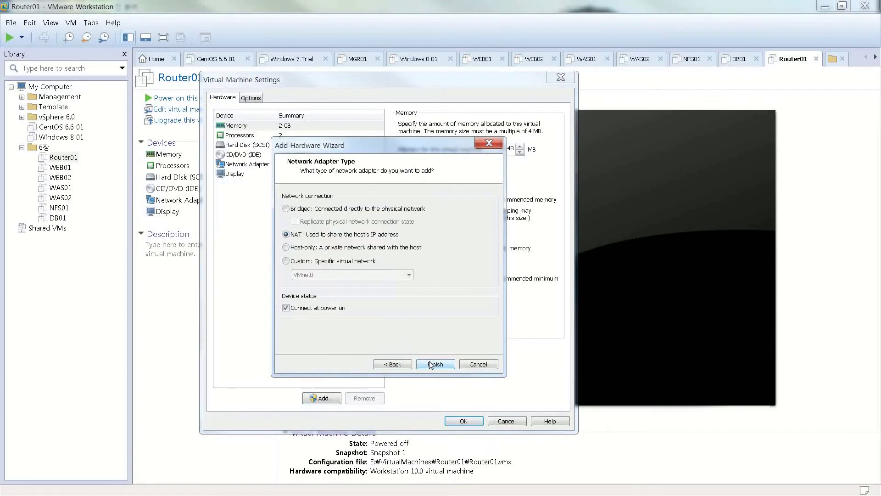
click(298, 261)
click(304, 274)
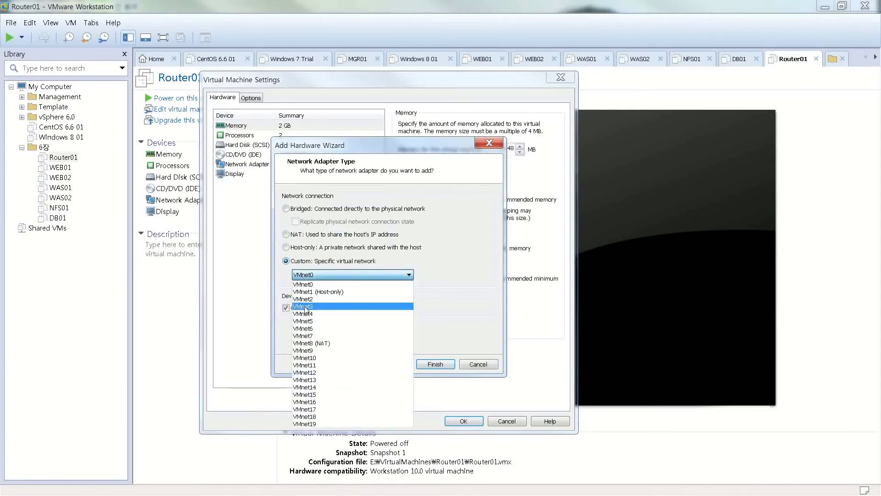
click(321, 305)
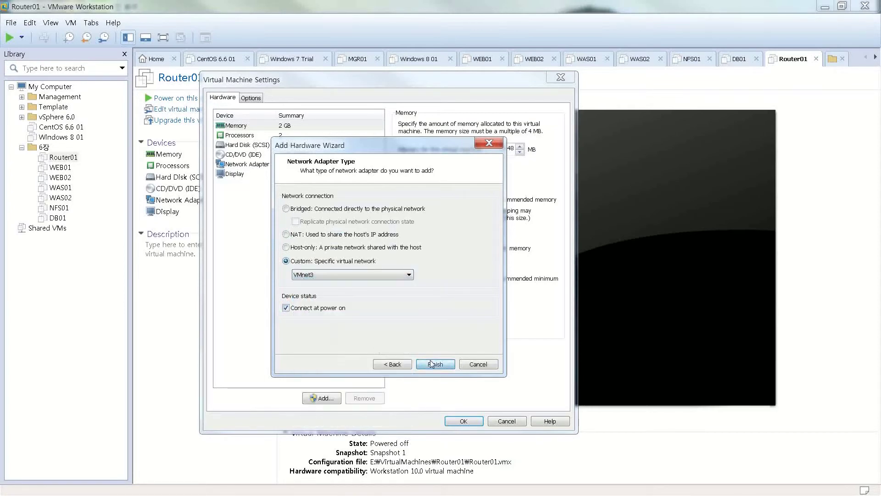
click(432, 363)
Add another network adapter connected to custom network VMnet4.
click(321, 397)
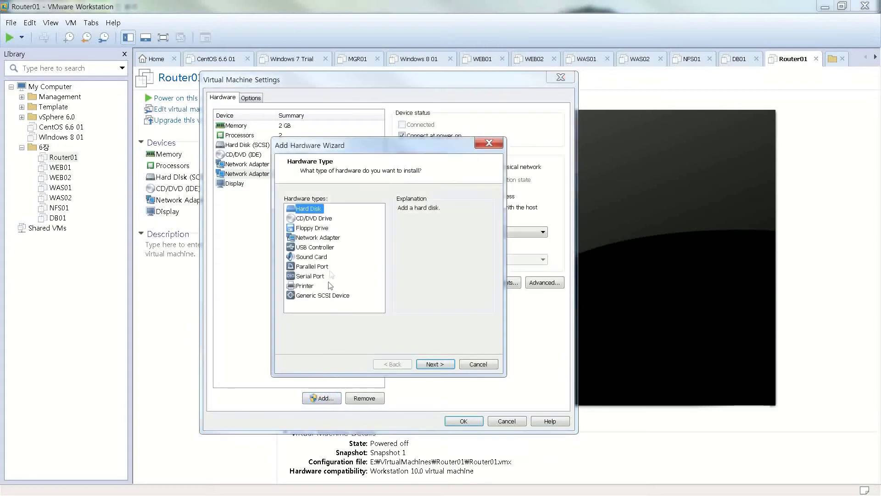
click(322, 238)
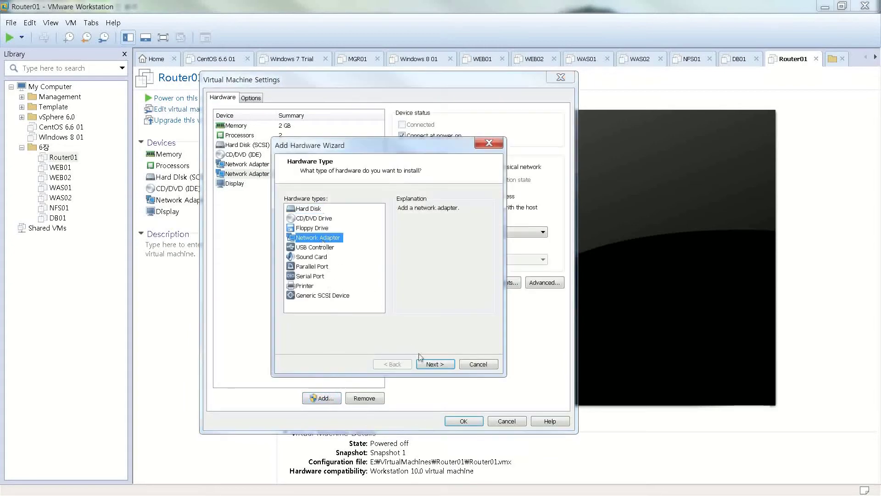
click(424, 362)
click(349, 263)
click(361, 274)
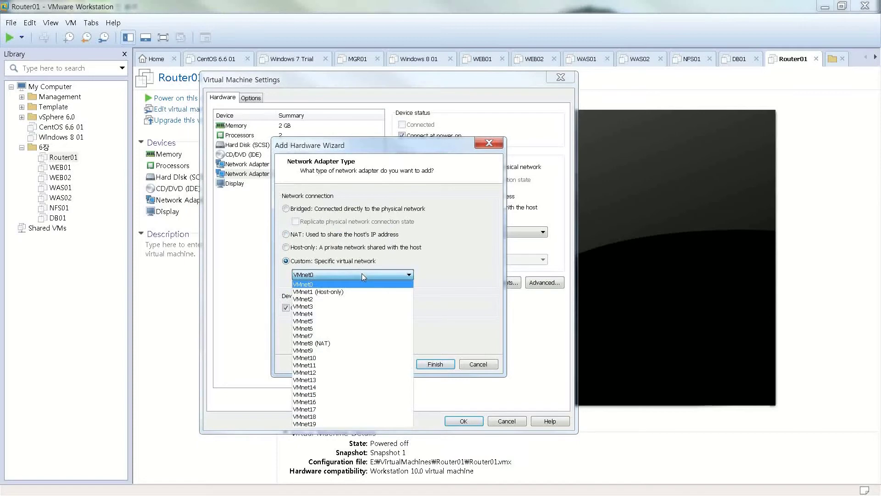
click(340, 314)
click(435, 364)
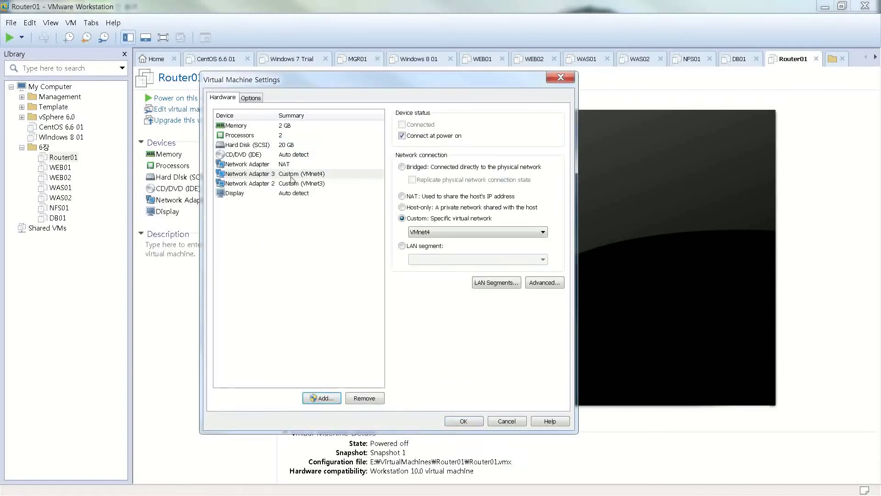
Switch the first network adapter from NAT to Bridged and save the hardware changes.
click(280, 165)
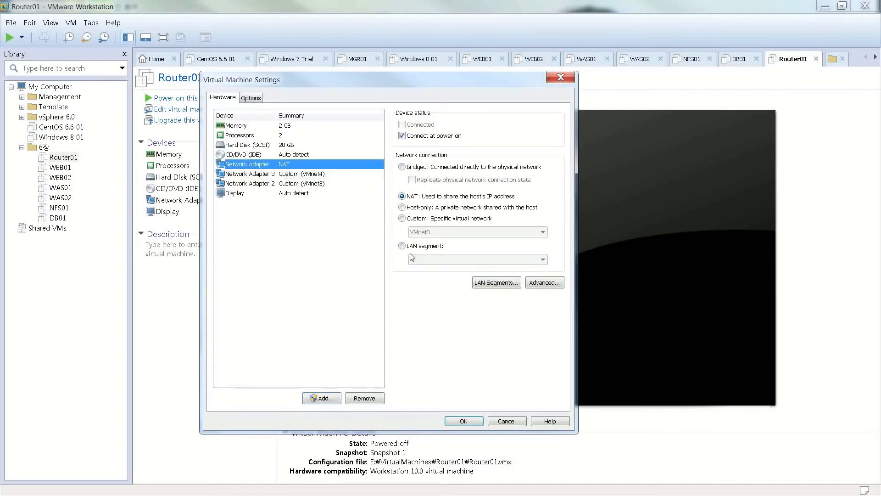
click(402, 166)
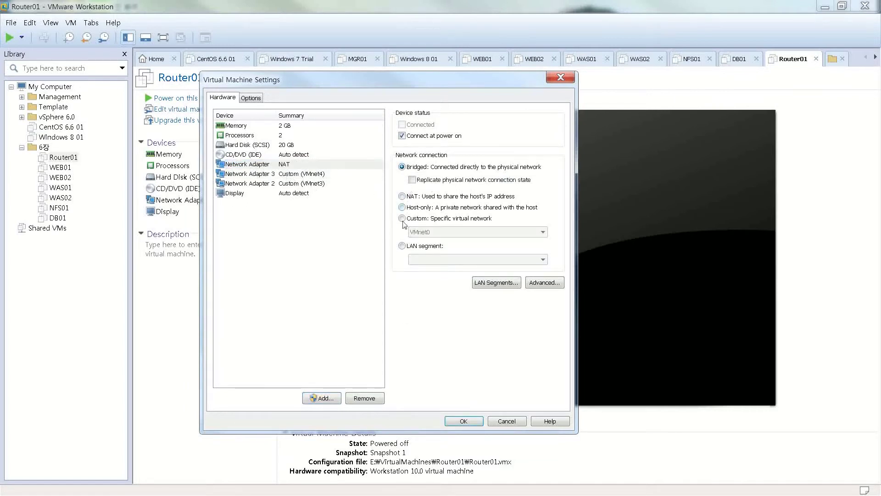
click(288, 172)
click(287, 165)
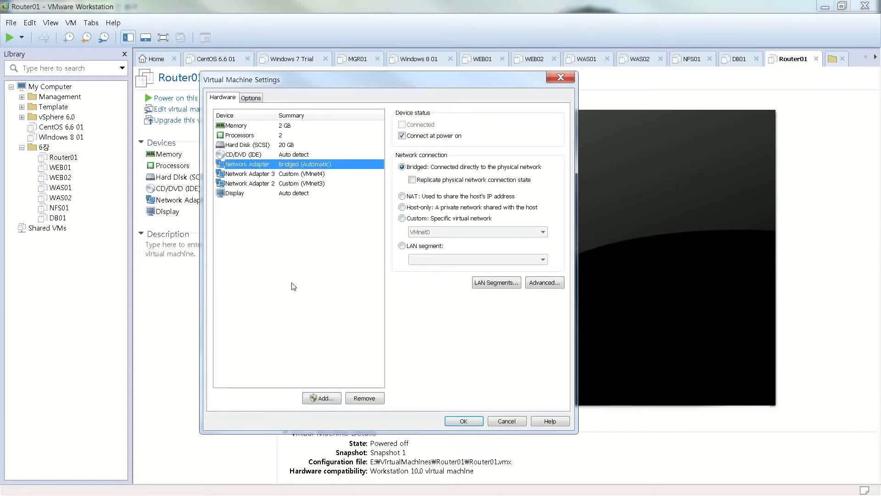
click(462, 421)
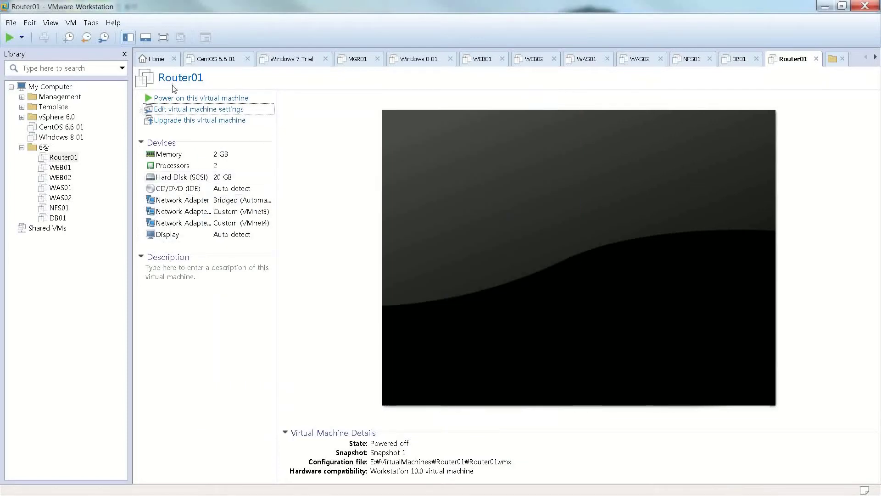
Power on Router01 and let CentOS boot to the linuxrouter login screen.
click(170, 101)
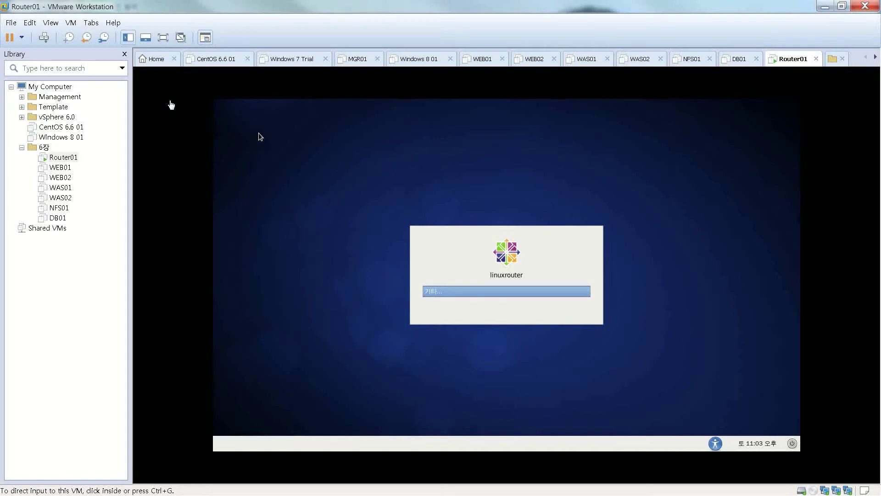
Log in to the Router01 guest as root via Other..., entering the account password.
click(528, 211)
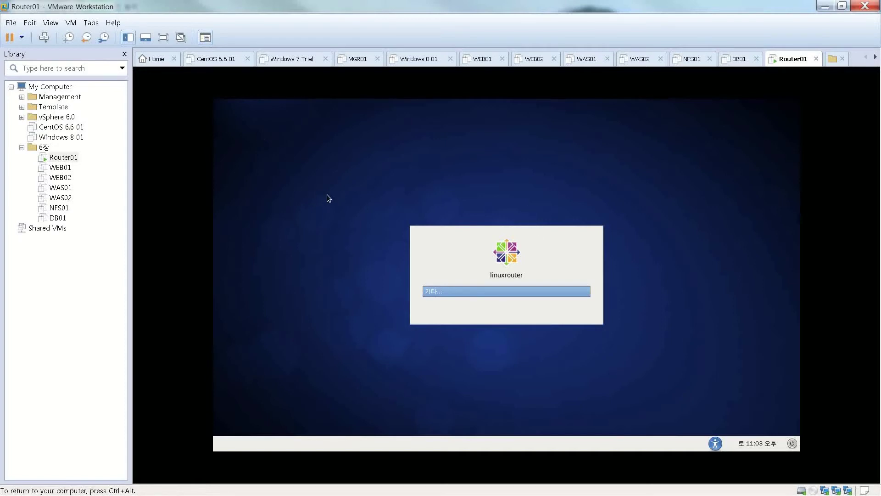
key(Return)
text(root)
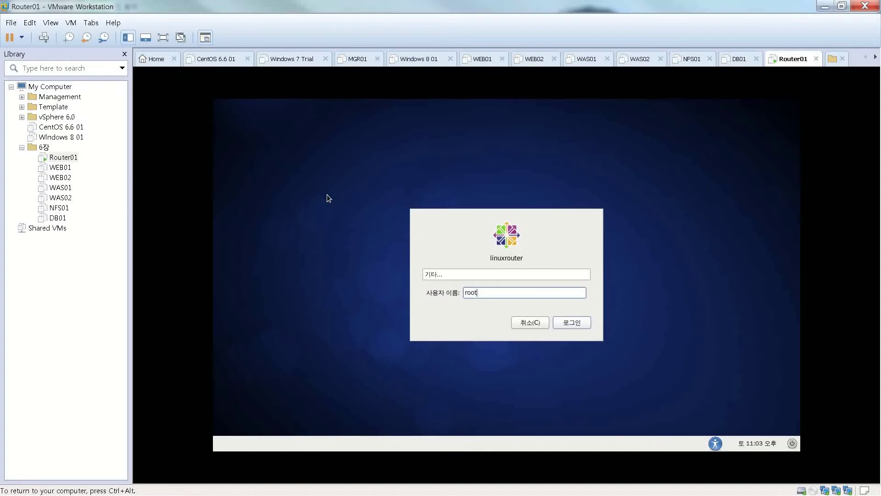
key(Return)
text(1234567)
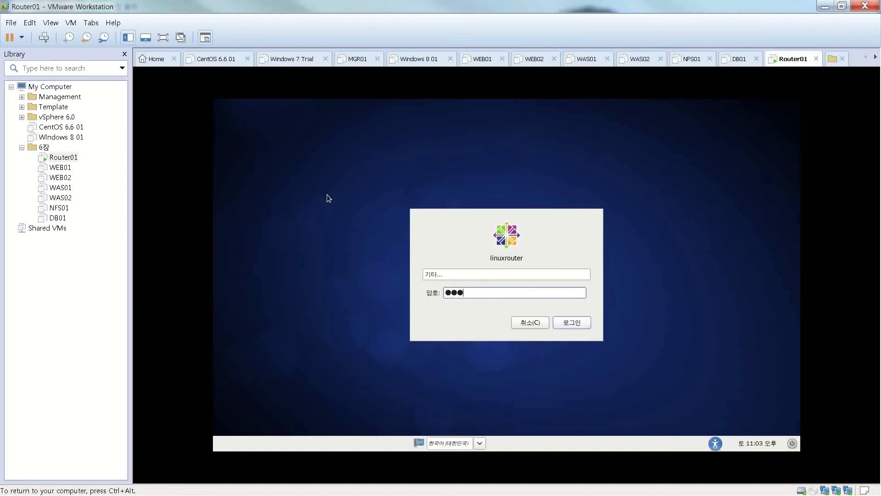
key(Return)
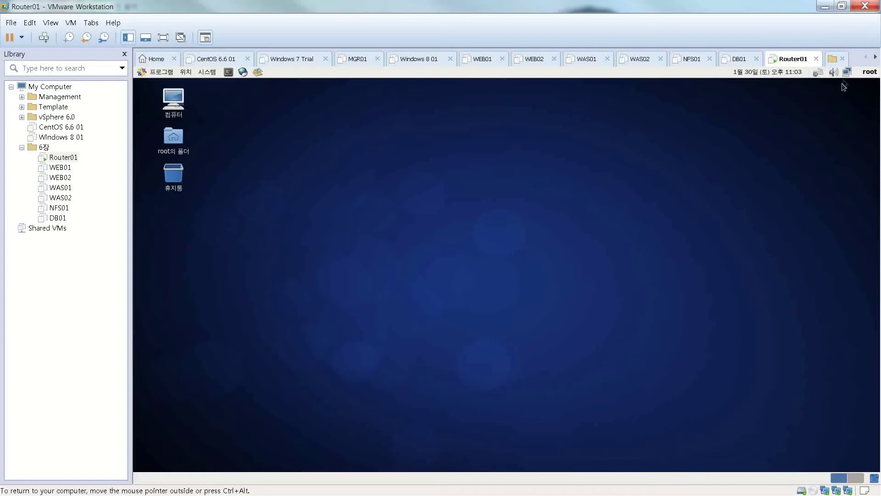
Bring up the guest network applet's menu and dismiss it without choosing anything.
mouse_move(848, 73)
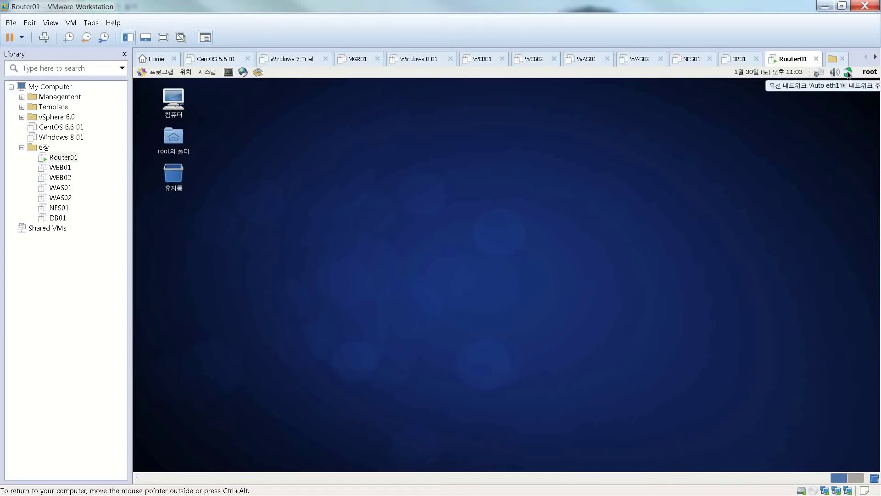
right_click(846, 71)
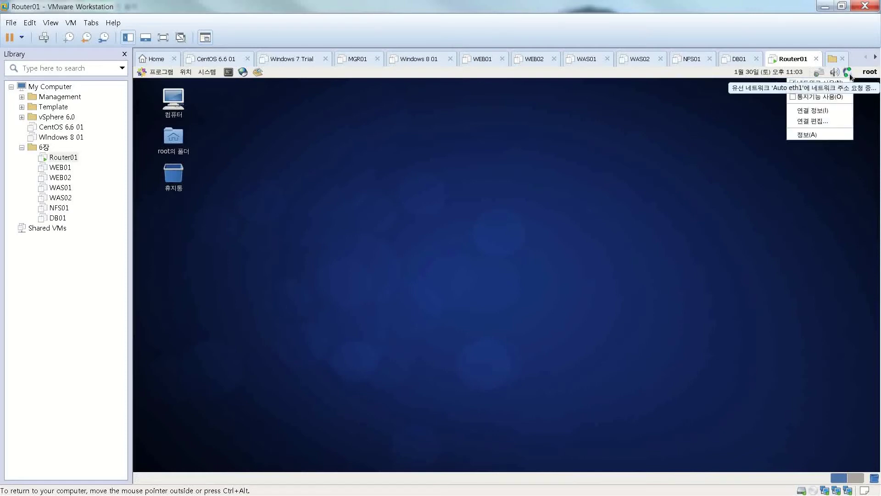
click(680, 183)
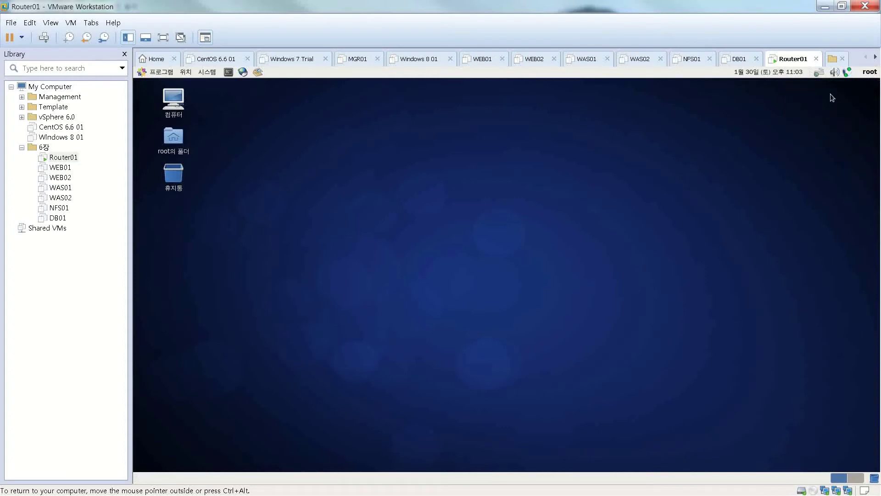
Edit the Auto eth0 connection and switch its IPv4 method to Manual.
right_click(847, 71)
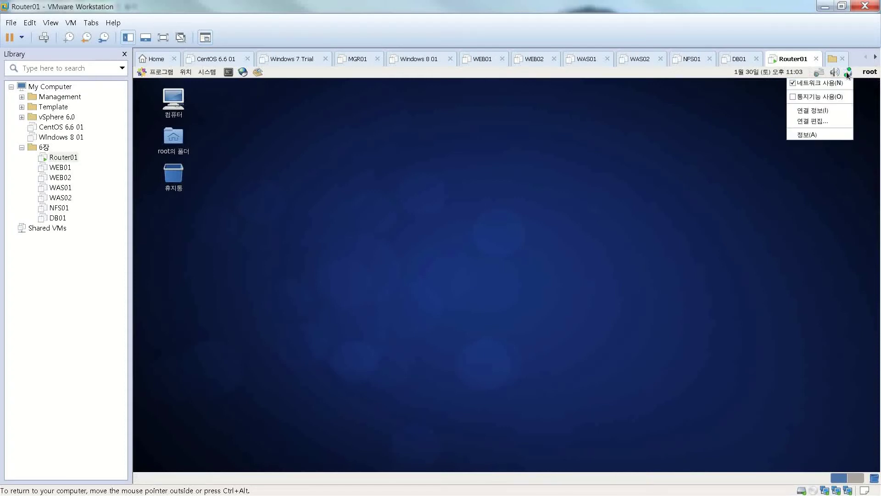
click(838, 120)
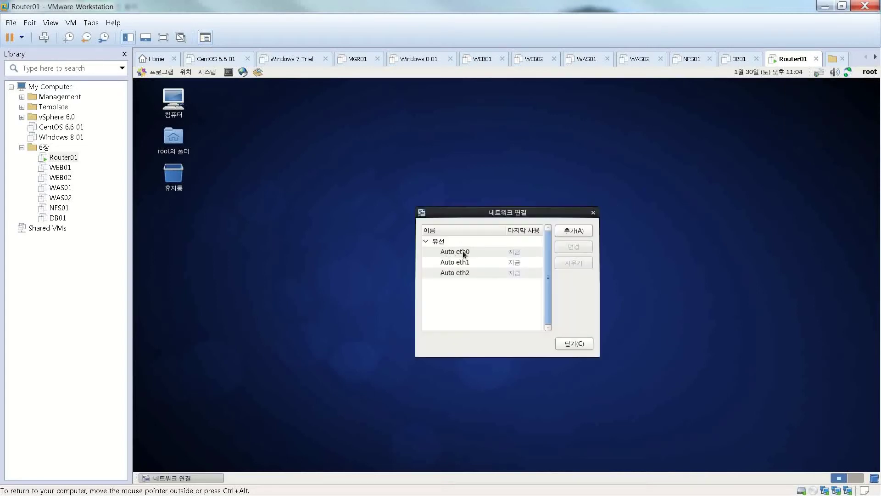
click(461, 251)
click(573, 248)
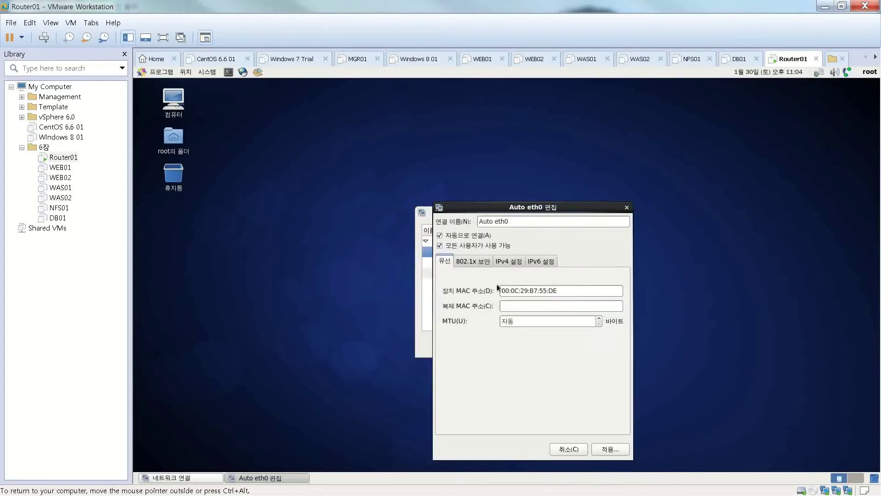
click(517, 263)
click(516, 278)
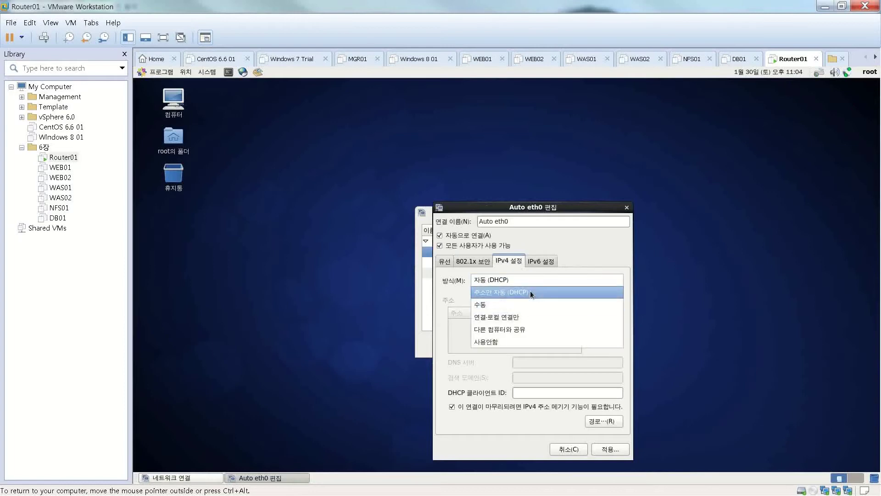
click(528, 303)
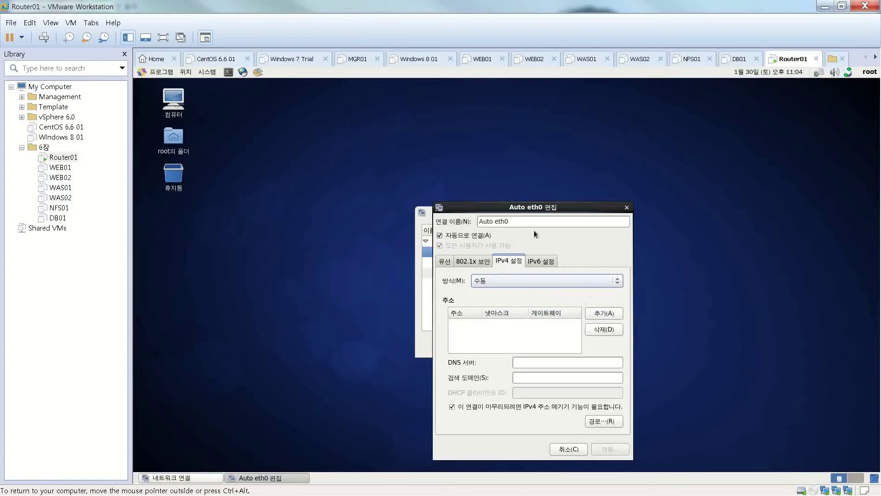
Add IPv4 address 192.168.0.100, netmask 24, gateway 192.168.0.1 to Auto eth0.
click(592, 314)
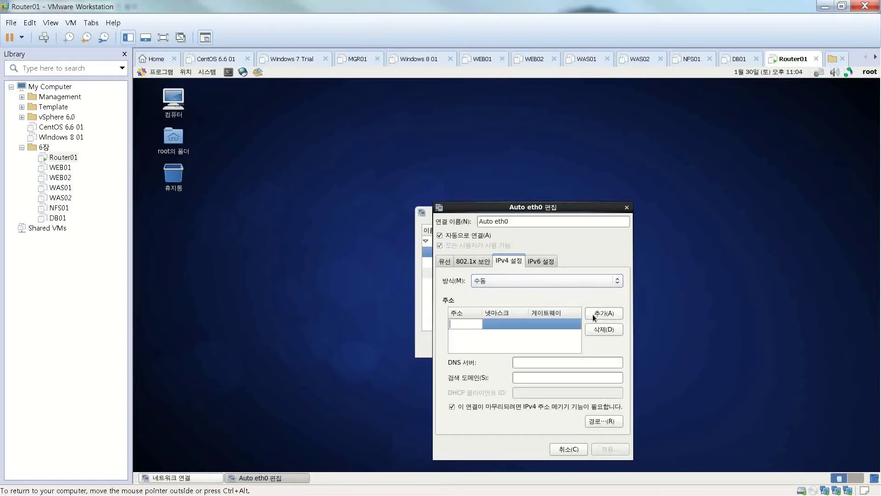
text(192.168.)
text(0.100)
key(Tab)
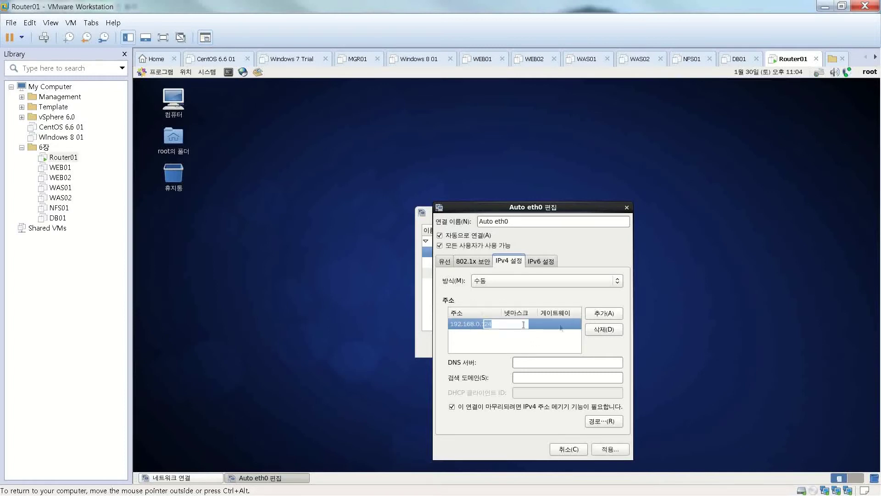
text(24)
key(Tab)
text(192.168)
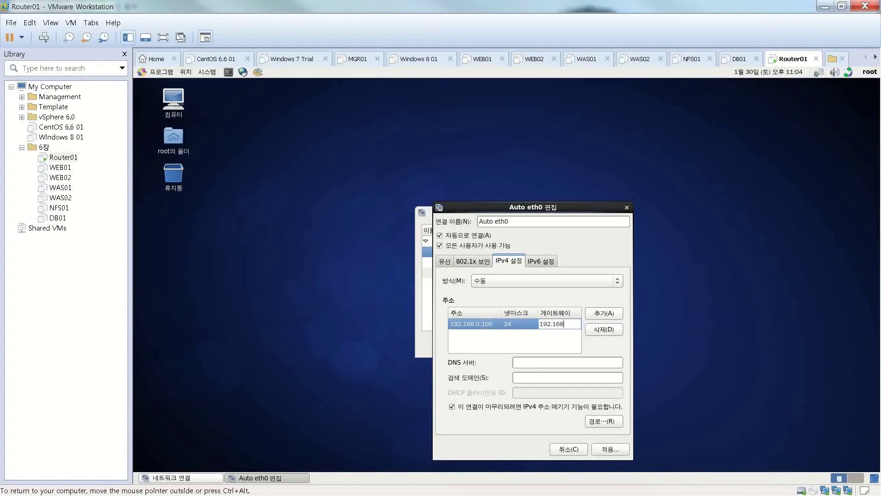
text(.0.1)
click(612, 362)
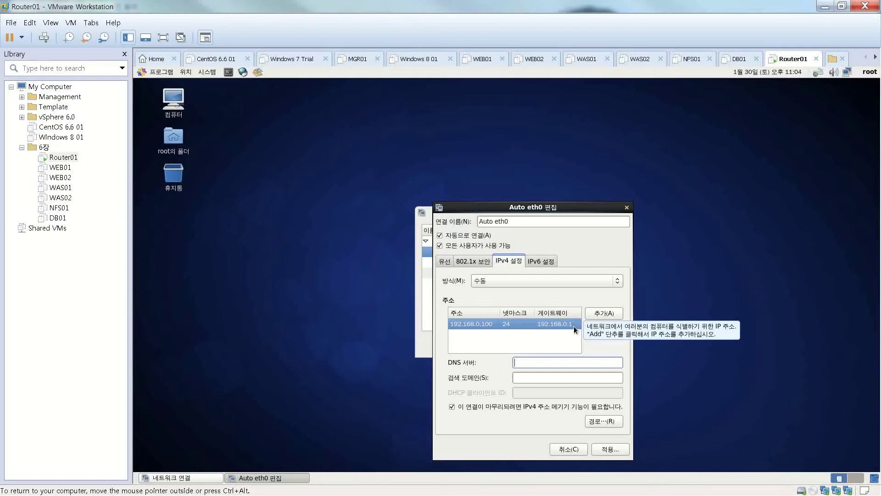
key(ctrl+alt)
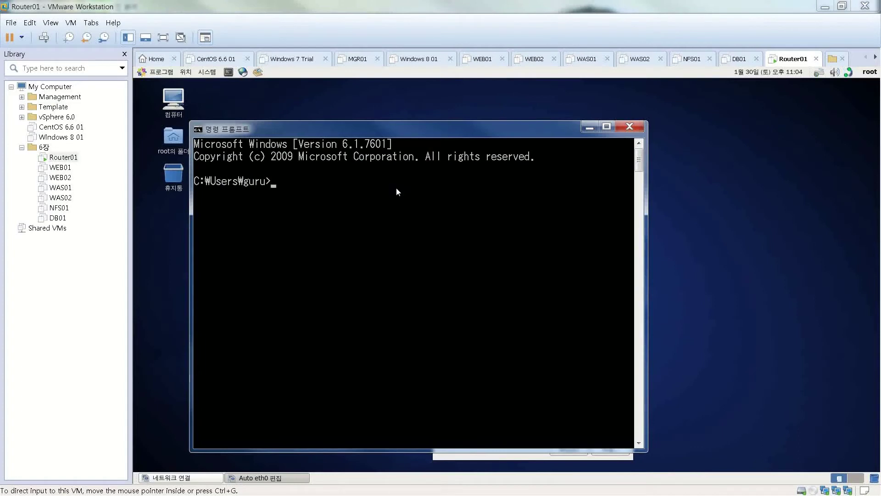
Run ipconfig on the host to check 192.168.0.254 and gateway 192.168.0.1, then minimize the console.
text(ipconfig)
key(Return)
scroll(334, 237, up, 8)
scroll(334, 237, up, 7)
scroll(334, 237, down, 5)
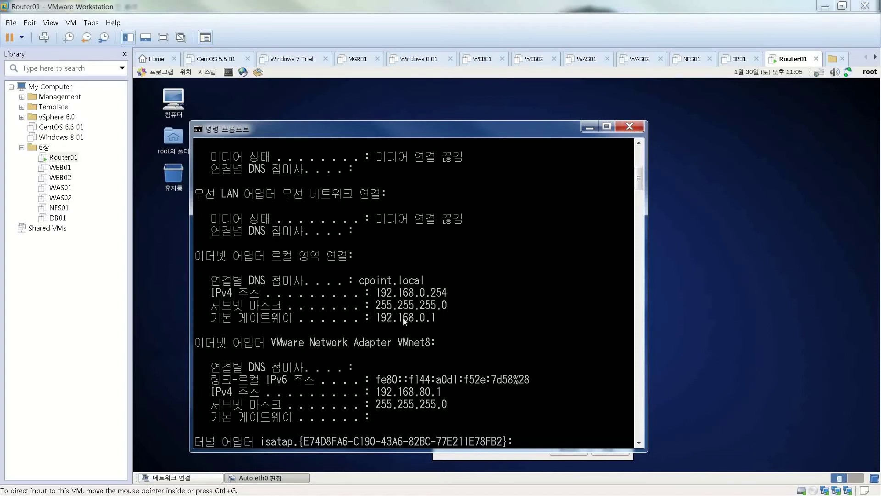
click(588, 131)
click(586, 129)
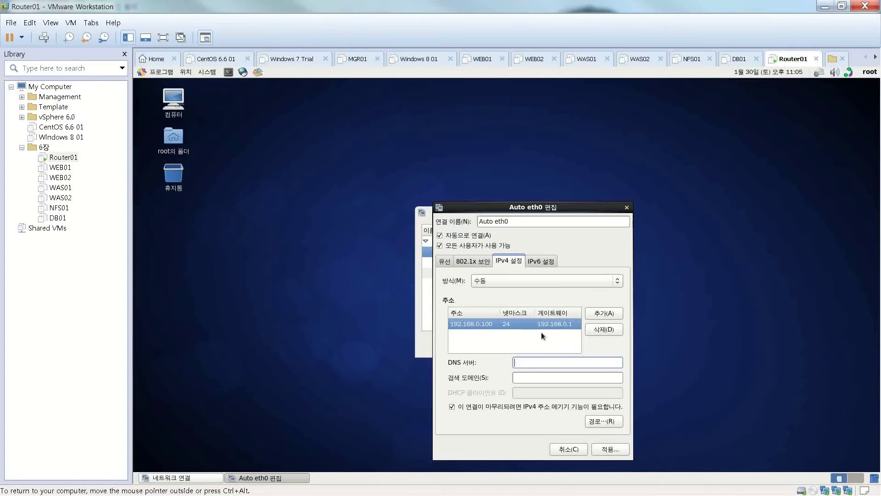
Apply the Auto eth0 settings, then briefly open and close the Auto eth1 editor.
click(618, 450)
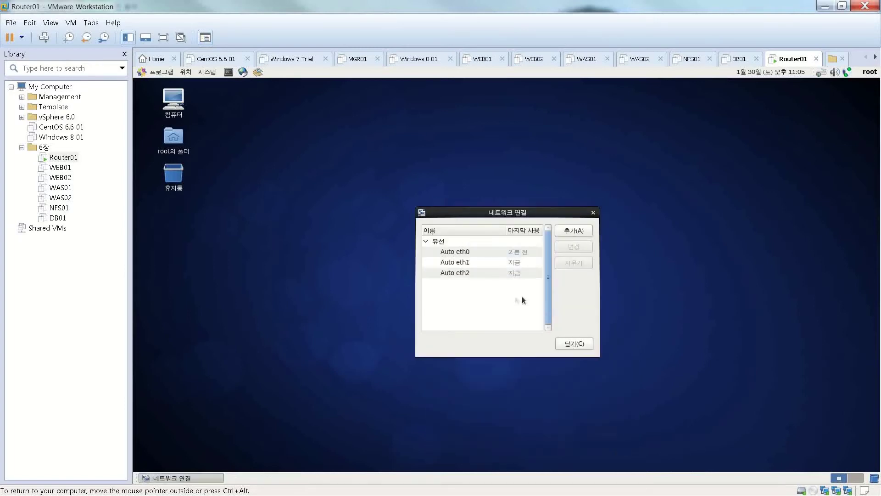
click(466, 265)
click(569, 246)
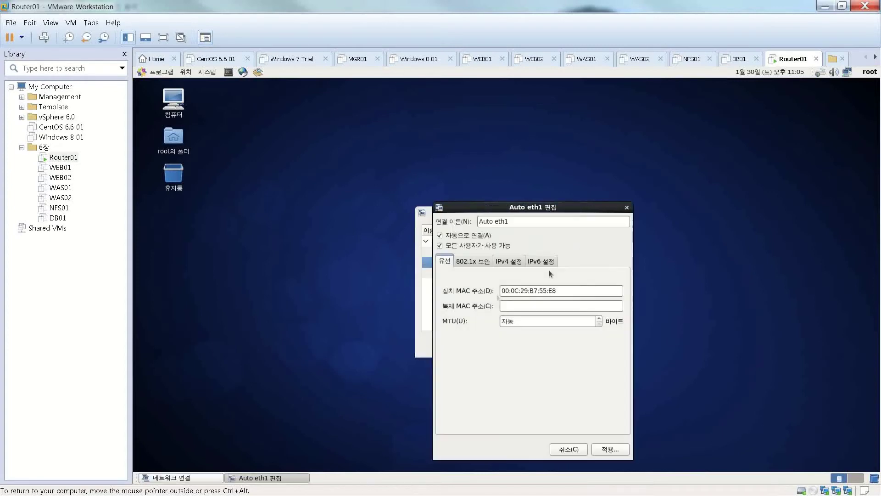
drag(511, 210, 257, 187)
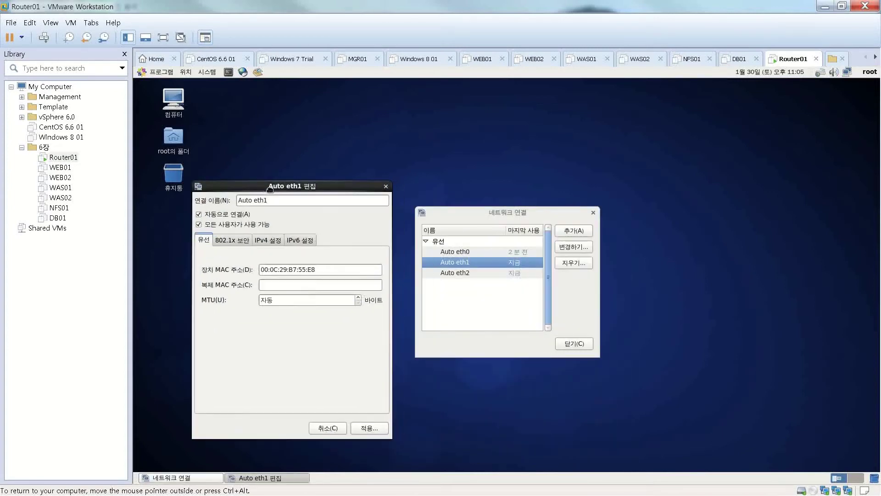
click(386, 187)
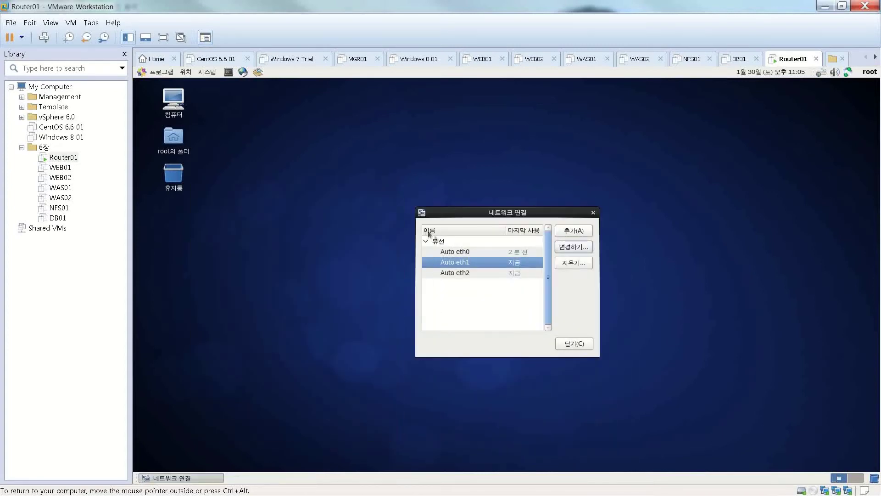
Reopen the Auto eth1 editor and set its IPv4 method to Manual.
click(452, 252)
click(453, 262)
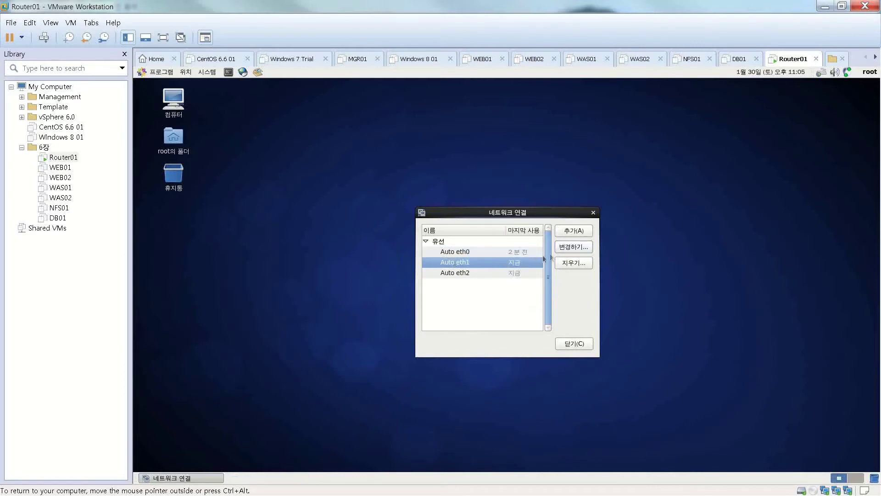
click(578, 250)
drag(527, 211, 288, 181)
click(278, 234)
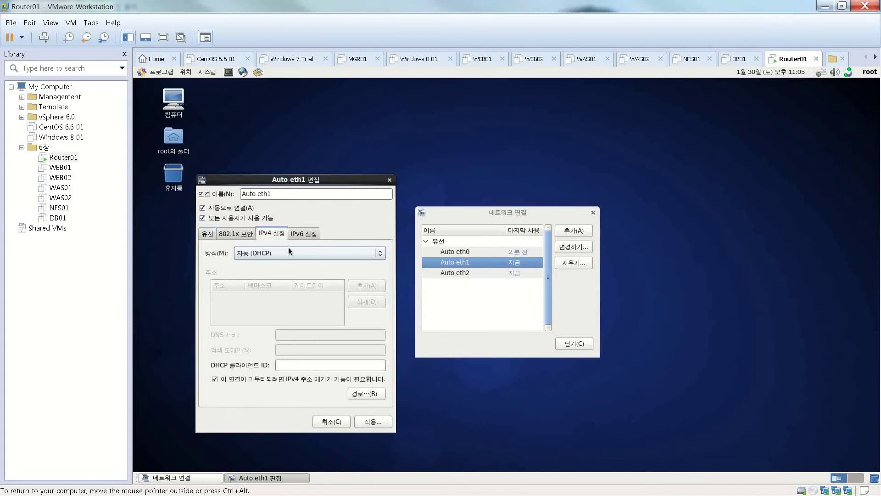
click(291, 253)
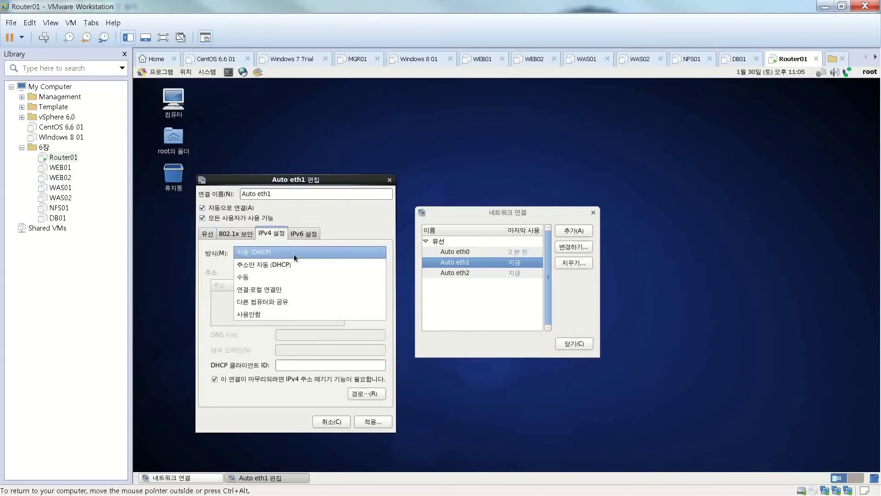
click(323, 277)
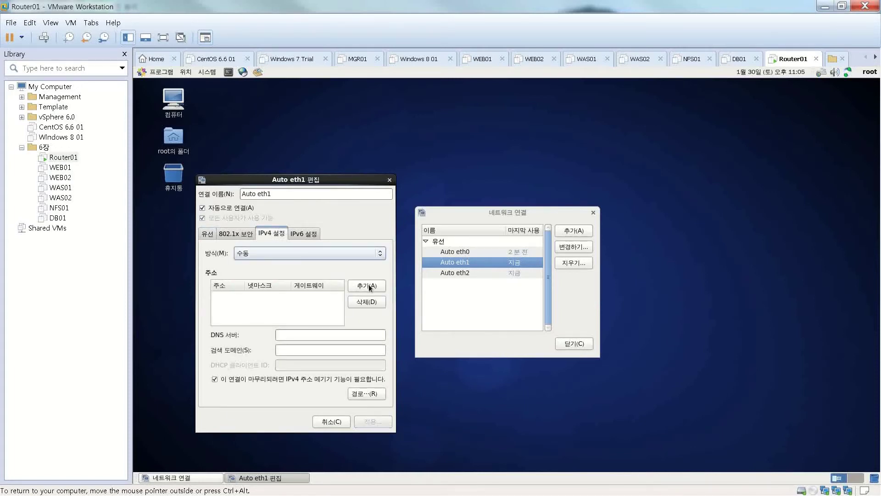
Add address 192.168.30.254 with netmask 24 to Auto eth1 and apply it.
click(369, 287)
text(192.168.)
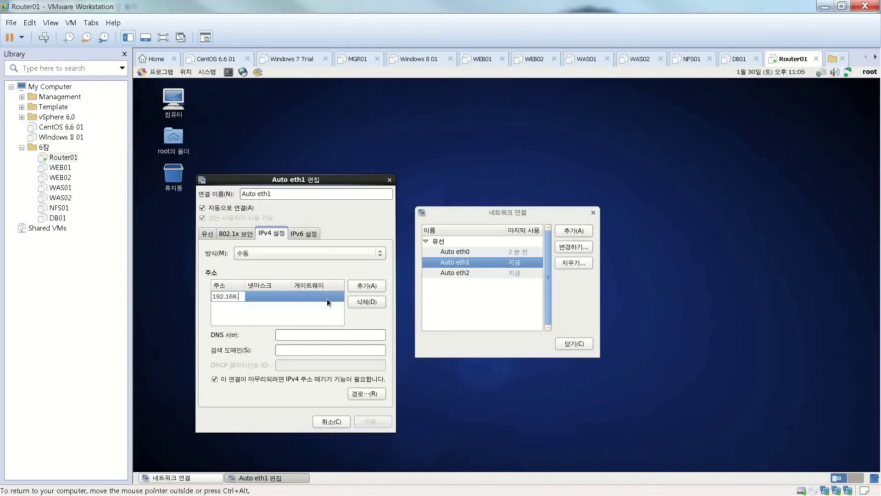
text(30.254)
key(Return)
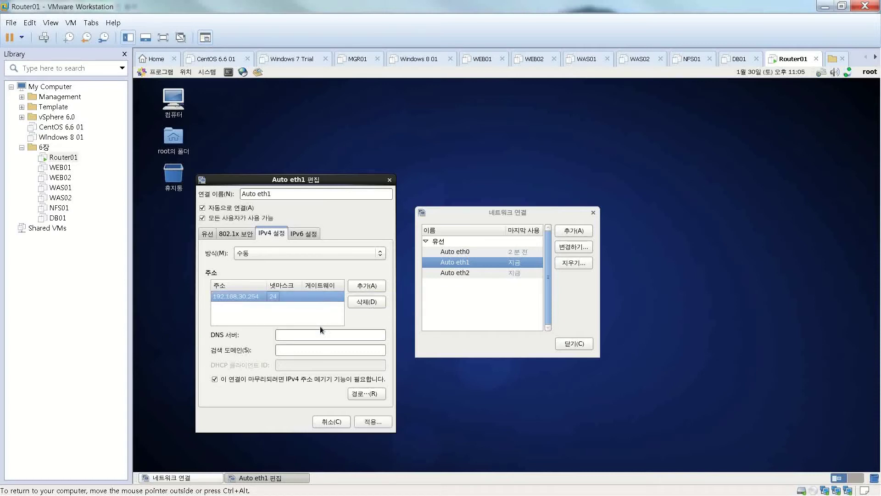
click(361, 426)
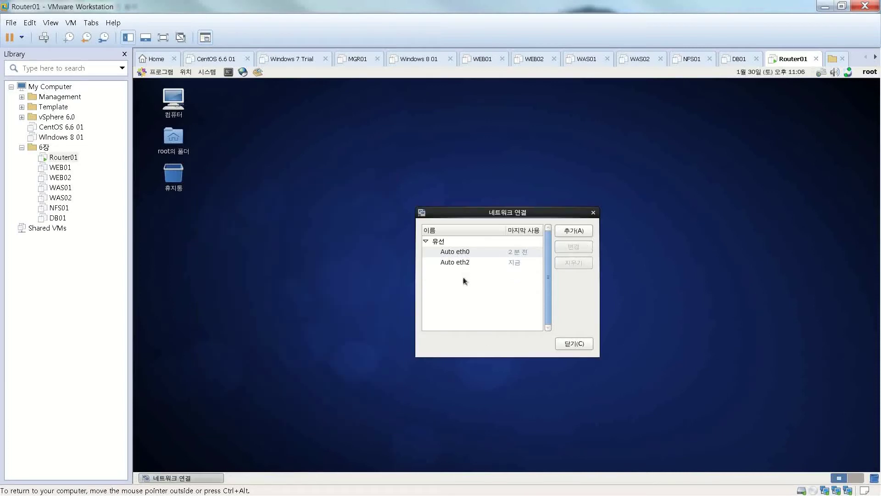
click(462, 272)
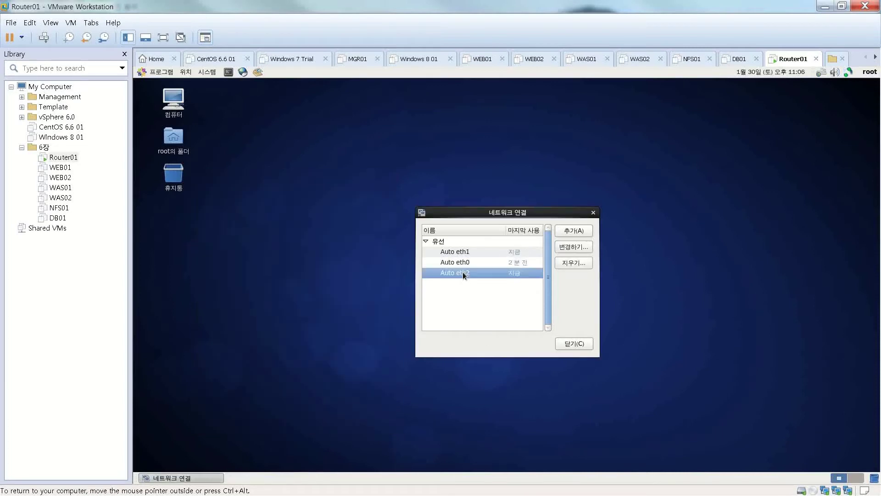
Edit Auto eth2, set its IPv4 method to Manual and add a new address entry.
click(568, 248)
click(510, 261)
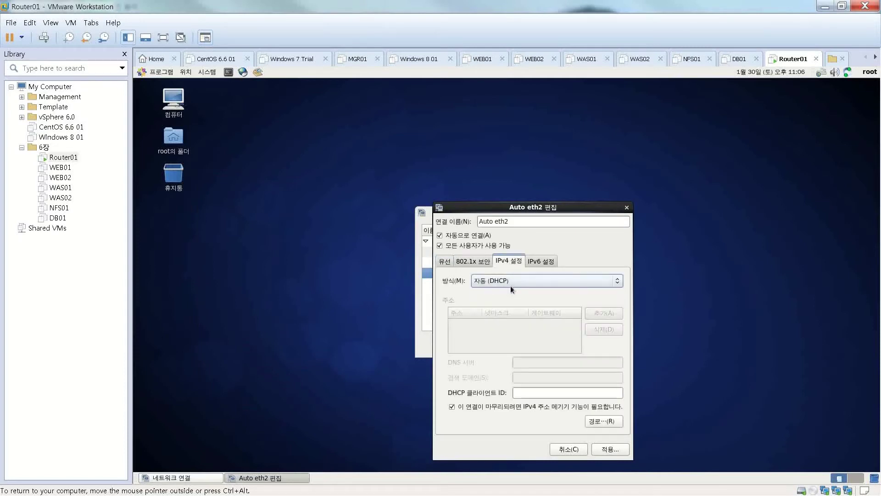
click(510, 280)
click(522, 304)
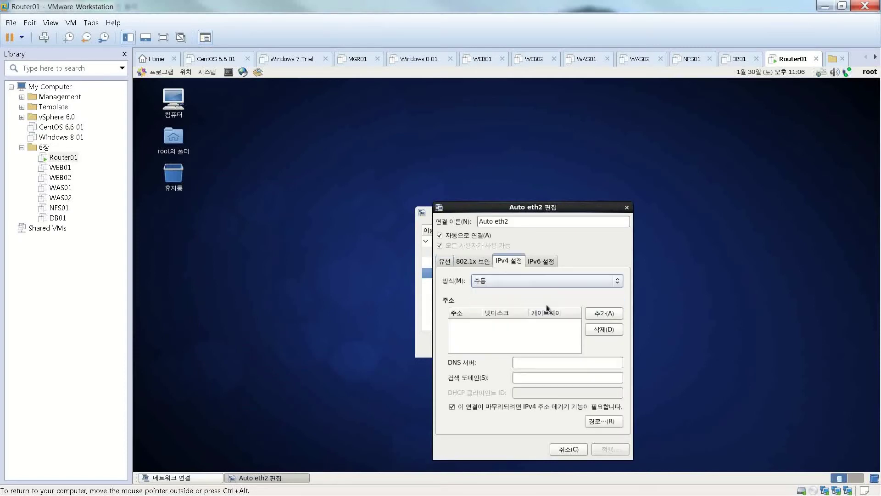
click(595, 314)
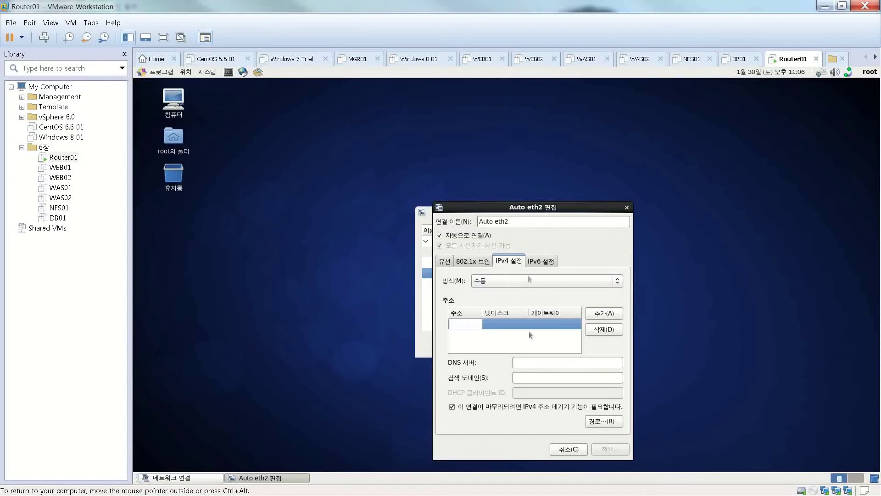
drag(521, 211, 282, 201)
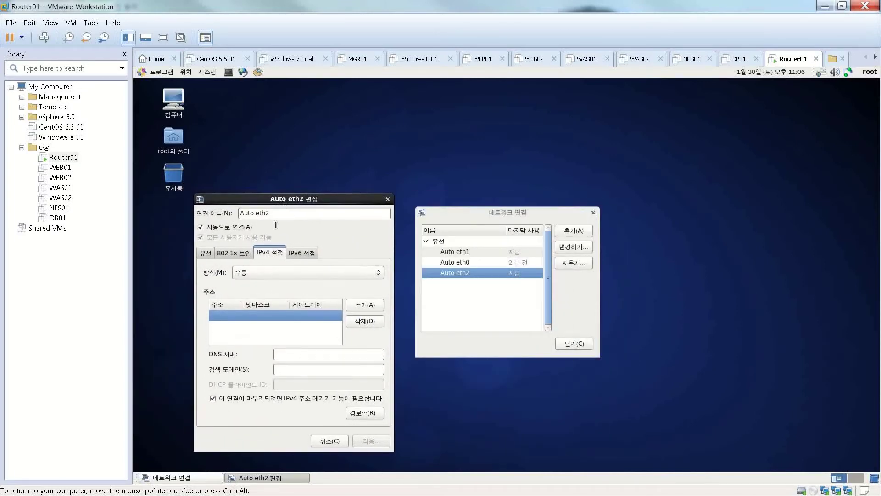
Enter 192.168.40.254 as the Auto eth2 address, apply it and close Network Connections.
click(231, 317)
text(192.168.40.254)
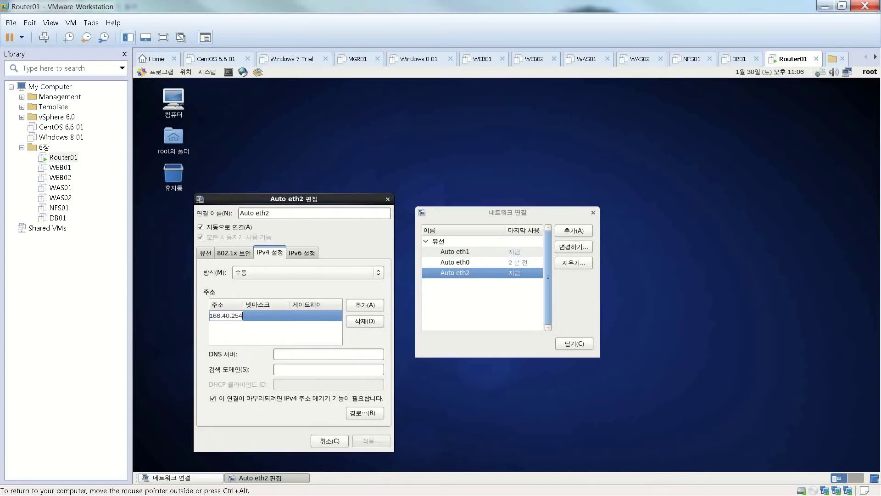
key(Tab)
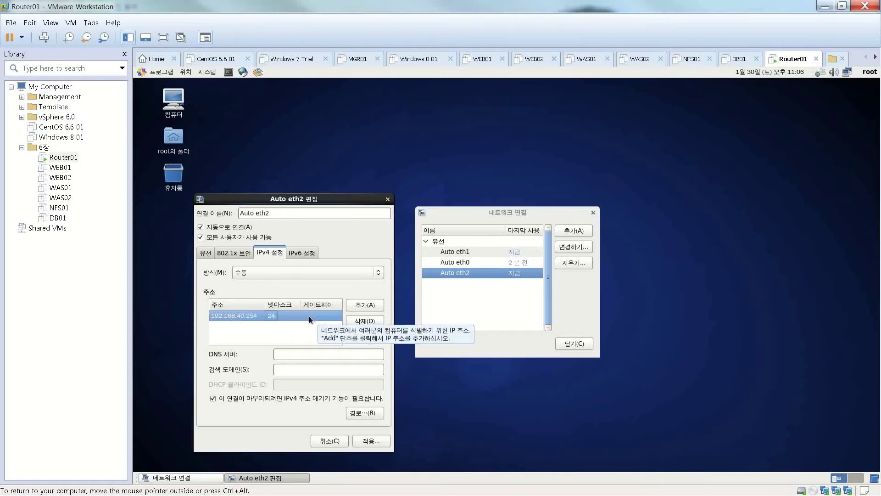
click(362, 441)
click(576, 345)
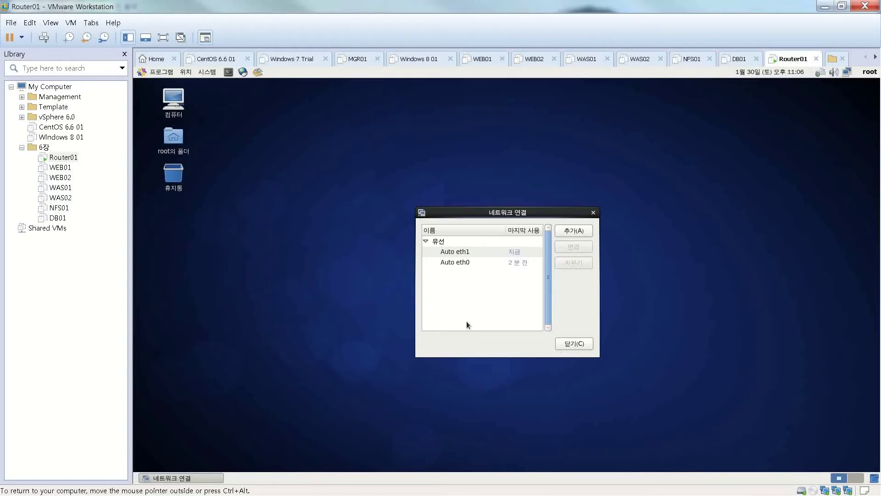
Open a Router01 terminal with enlarged text and run ifconfig to review eth0–eth2 addresses.
click(228, 73)
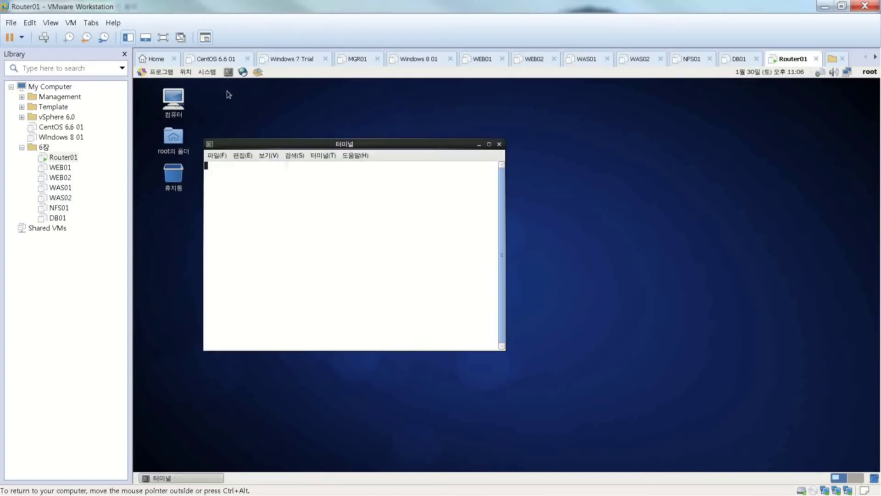
key(ctrl+plus)
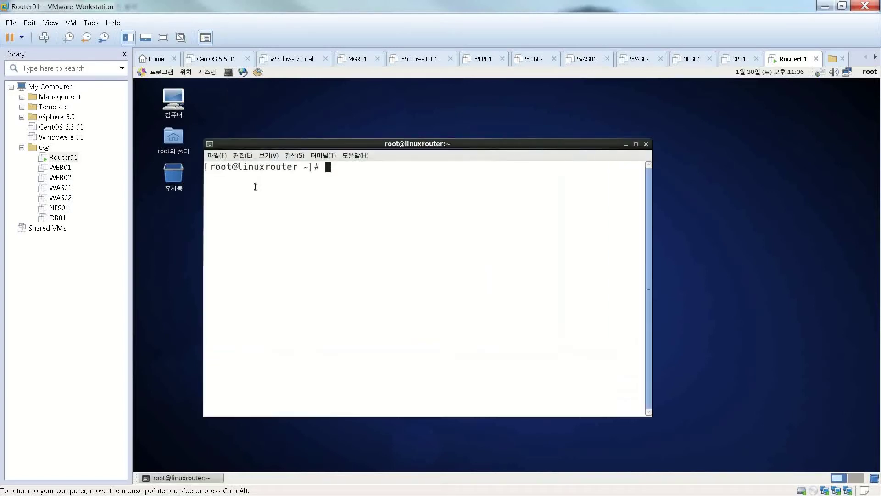
text(ipconfig)
key(Return)
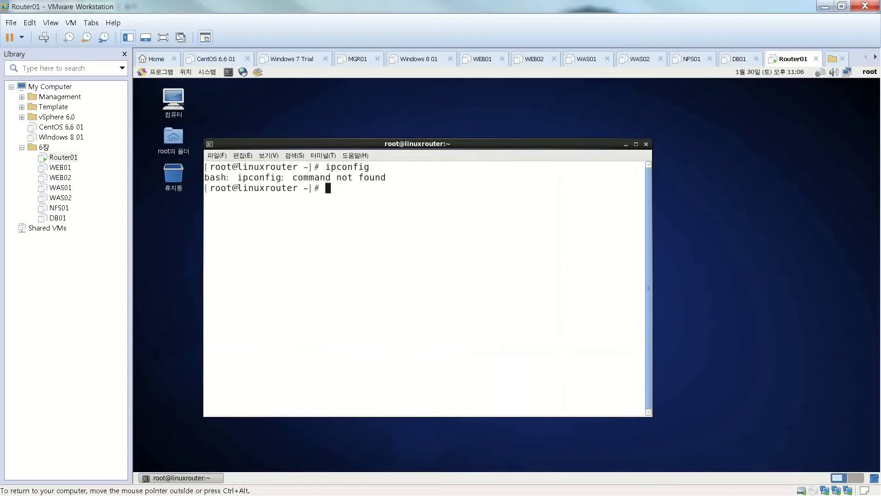
key(Return)
text(ifconfig)
key(Return)
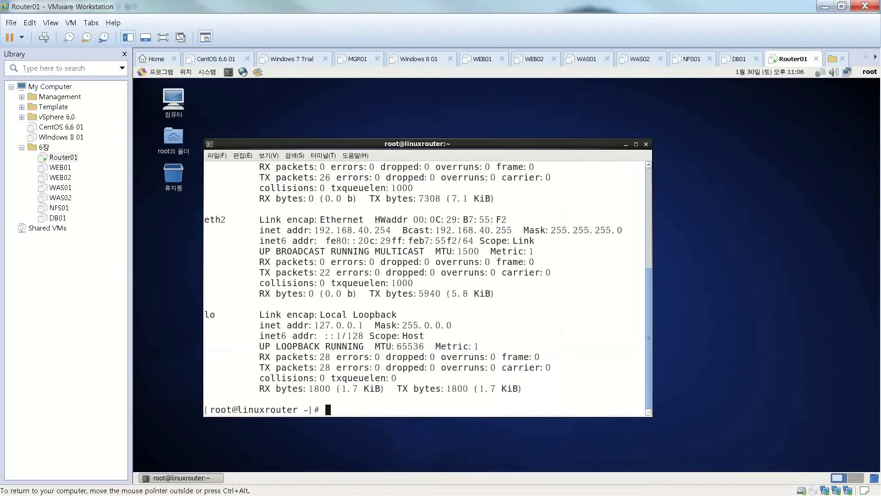
scroll(322, 261, up, 5)
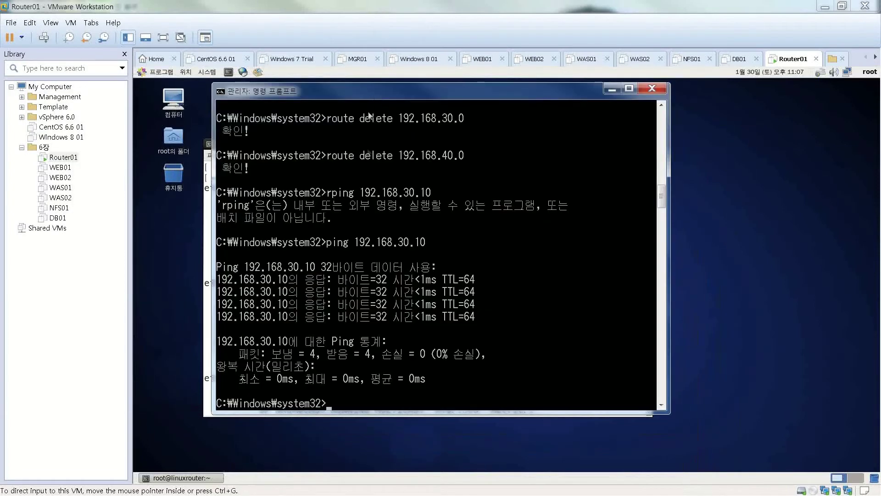
Ping Router01 at 192.168.0.100 from the host, then shrink the command window.
text(ping 192.168.0.100)
key(Return)
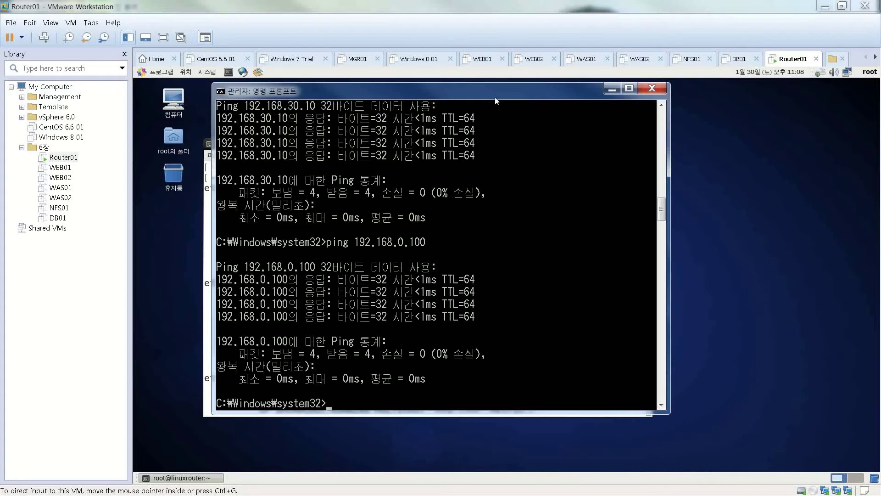
drag(489, 84, 489, 189)
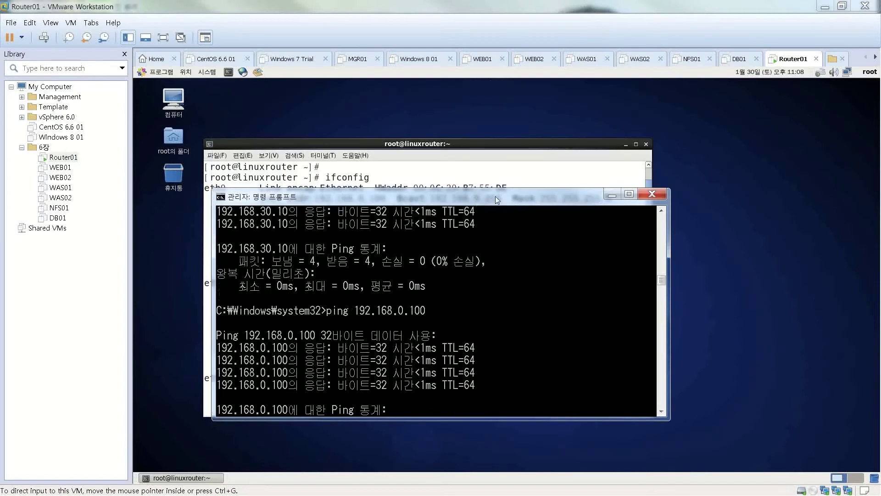
click(652, 195)
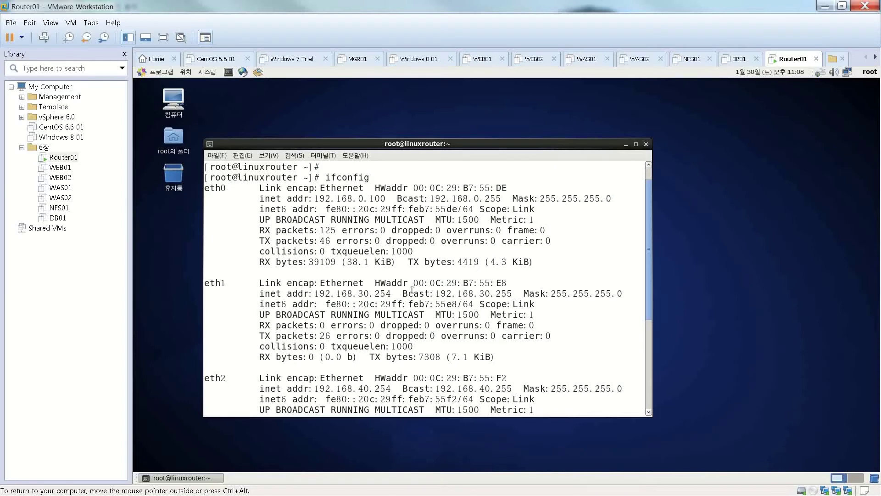
key(Return)
key(Return)
key(Return)
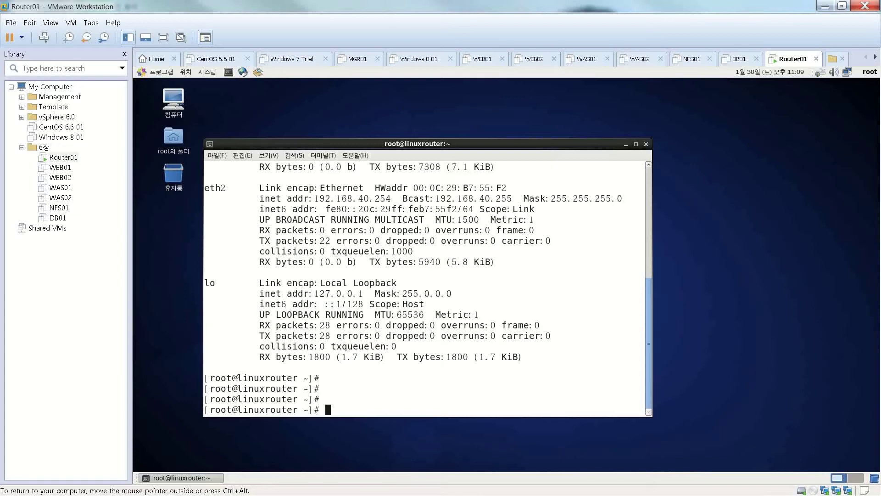
Enable forwarding with 'sysctl -w net.ipv4.ip_forward=1' and verify it with 'sysctl -q'.
text(sysctl -w net.ipv4)
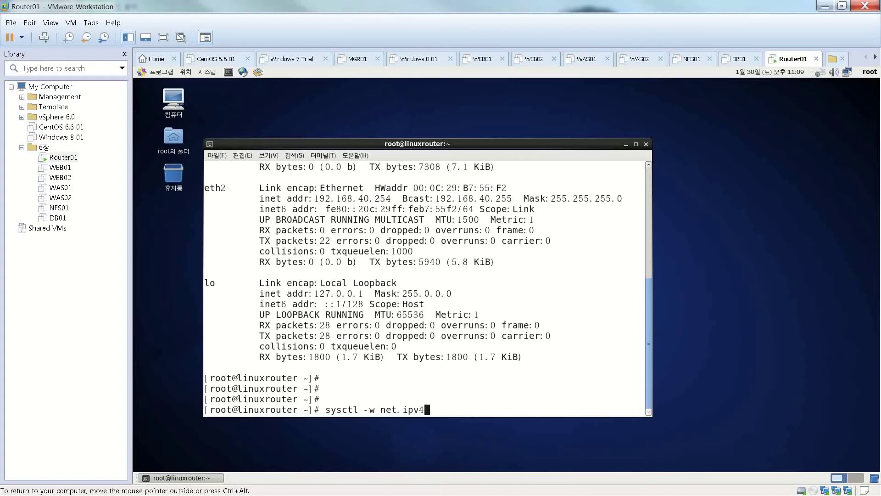
text(.ip_forward=1)
key(Return)
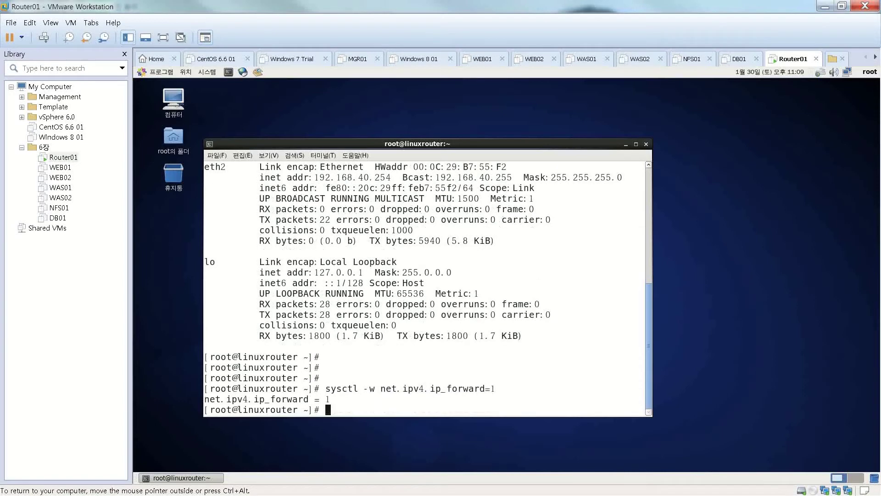
key(Up)
key(BackSpace)
key(BackSpace)
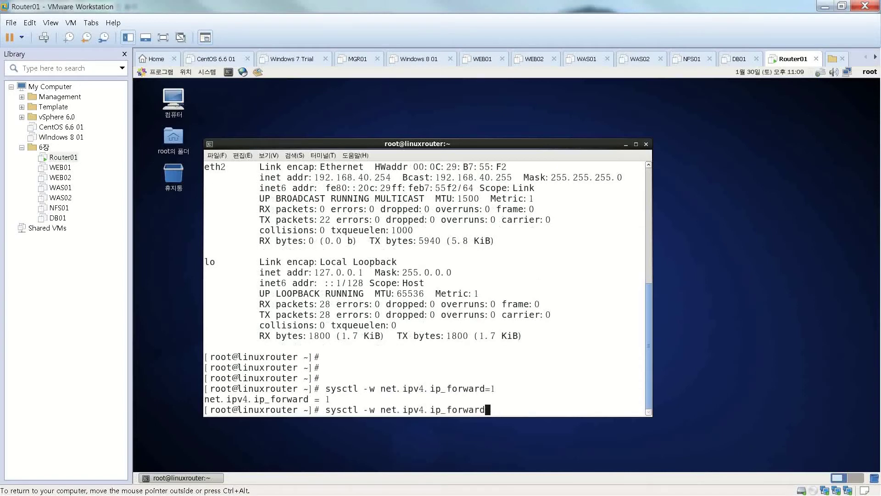
key(Left)
key(Left)
key(Left)
key(Left)
key(Left)
key(Left)
key(Left)
key(Left)
key(Left)
key(Left)
key(Left)
key(Left)
key(Left)
key(Left)
key(Left)
key(Left)
key(Left)
key(Left)
key(Left)
key(Left)
key(BackSpace)
text(q)
key(Return)
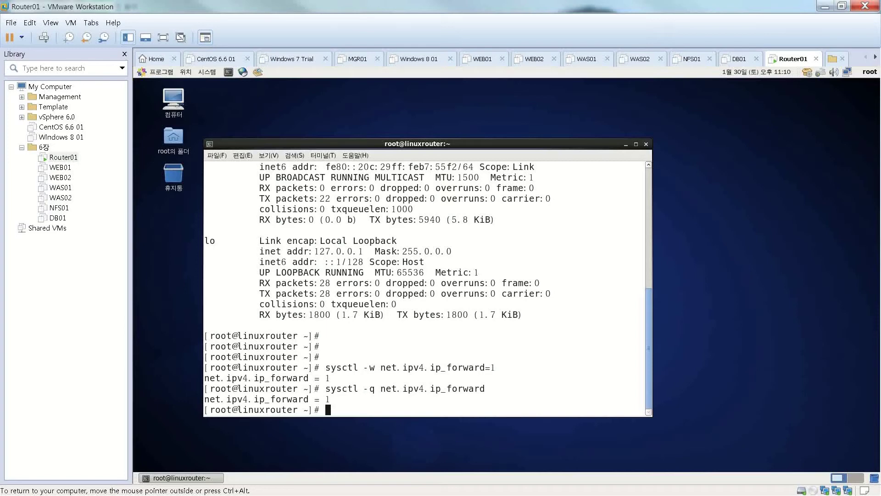
Prepare the command 'vi /etc/sysctl.conf' at the prompt.
key(Return)
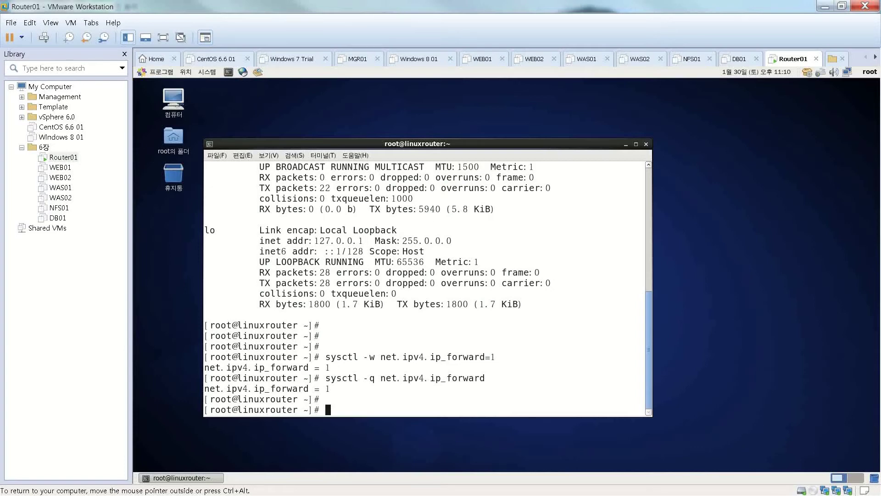
text(vi /etc/sysct)
key(Tab)
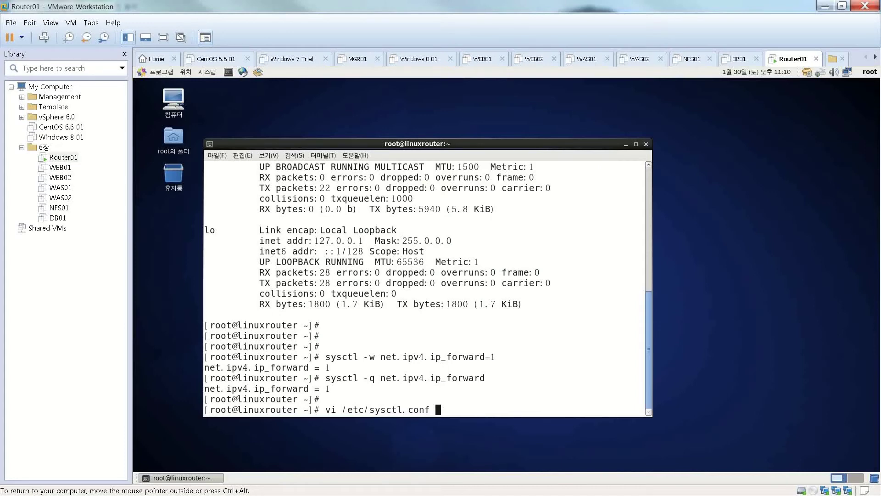
Change net.ipv4.ip_forward from 0 to 1 in /etc/sysctl.conf and save with :x.
key(Return)
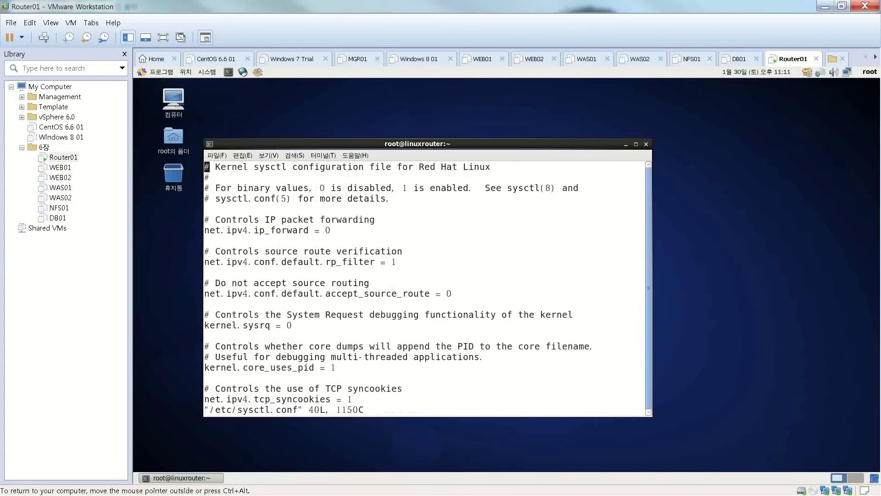
key(Down)
key(Down)
key(Down)
key(Down)
key(Down)
key(Right)
key(Right)
key(Right)
key(Right)
key(Right)
key(Right)
key(Right)
key(Right)
key(Right)
key(Right)
key(Right)
key(Right)
key(Right)
key(Right)
key(Right)
key(Right)
key(Right)
key(Right)
key(Right)
key(Right)
key(Right)
key(Right)
key(r)
key(1)
key(colon)
text(x)
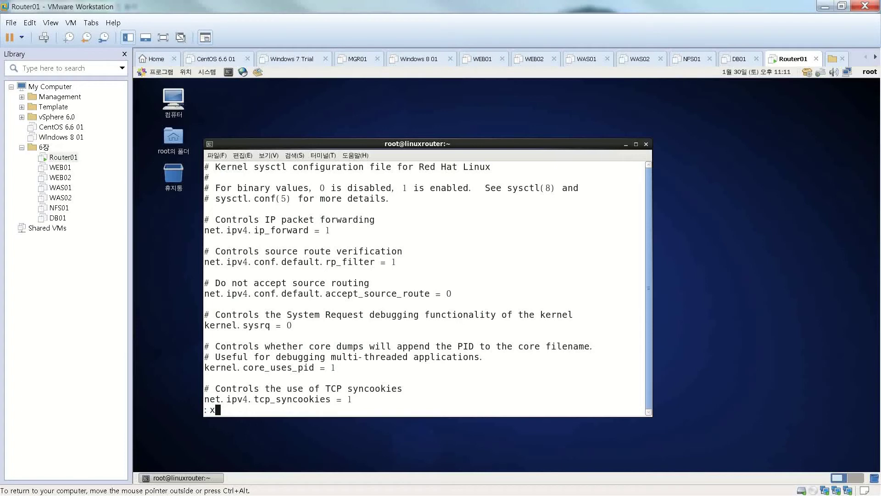
key(Return)
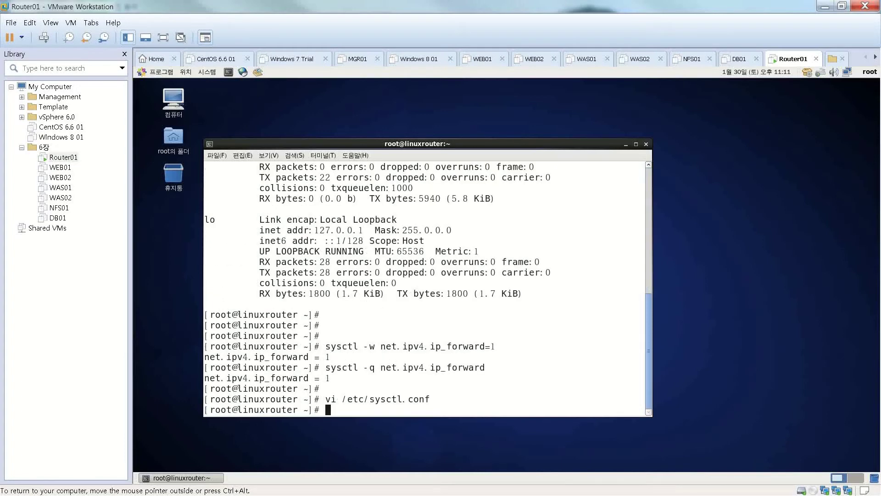
Reboot Router01 immediately with 'shutdown -r now'.
text(sy)
key(BackSpace)
key(BackSpace)
key(Return)
key(Return)
text(shutdown -)
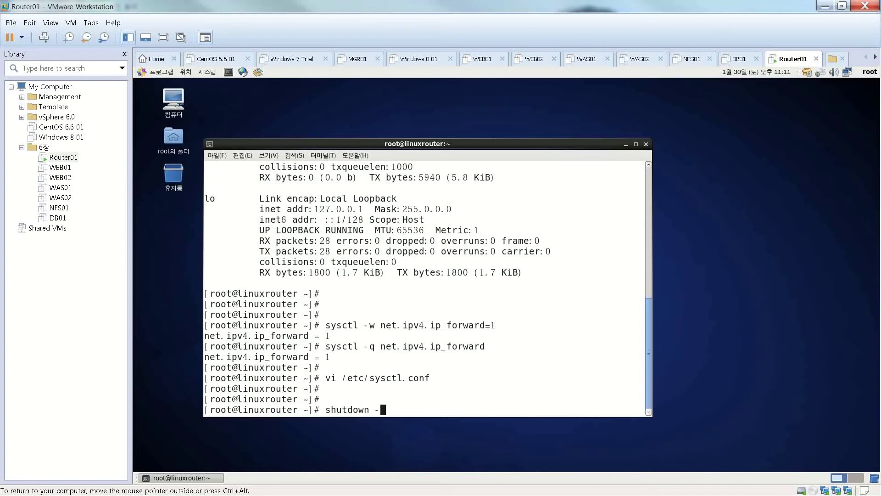
key(BackSpace)
text(-r now)
key(Return)
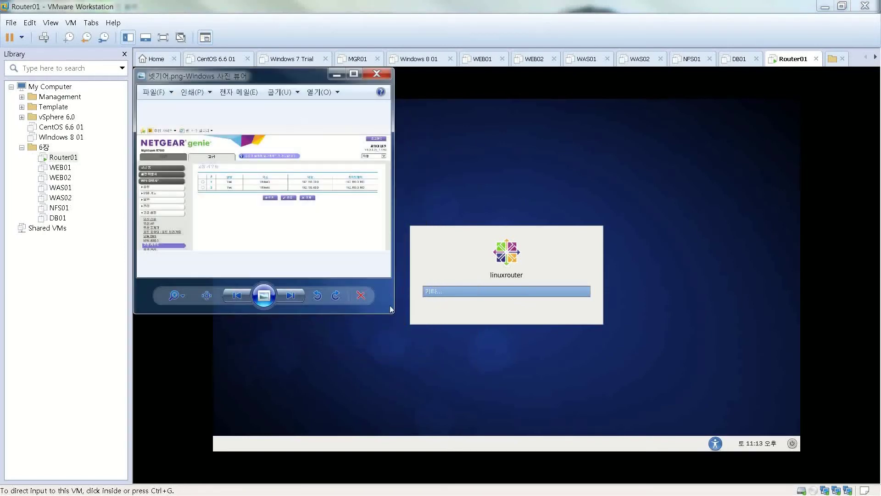
Enlarge the Netgear screenshot to read the VMnet3/VMnet4 static routes via 192.168.0.100, then close it.
drag(393, 313, 814, 470)
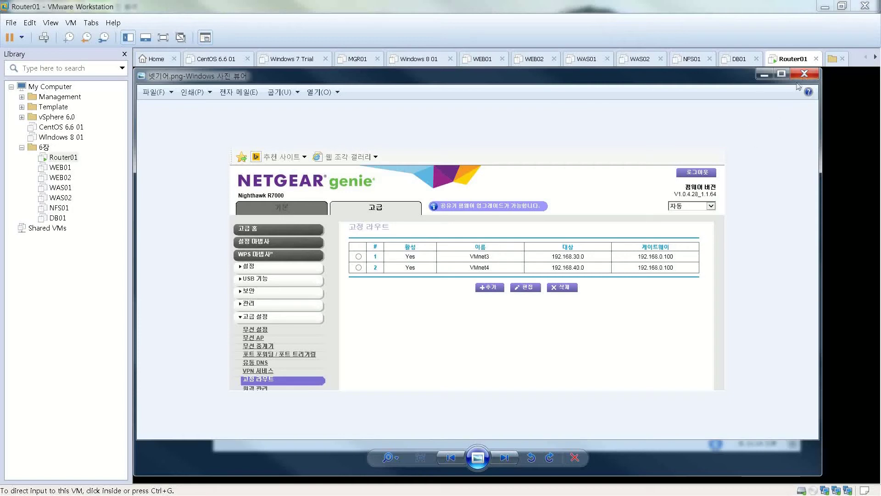
click(804, 74)
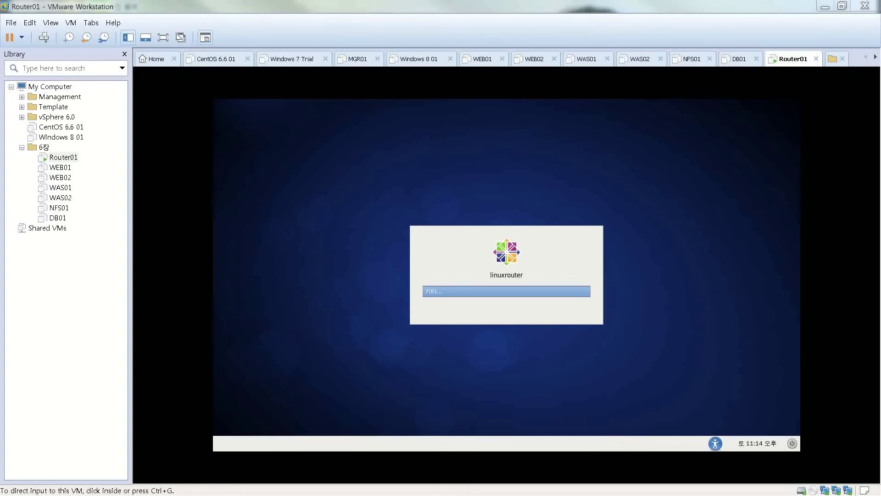
Bring the administrator Command Prompt into view, run route to read its usage help, and retype route.
drag(0, 106, 337, 103)
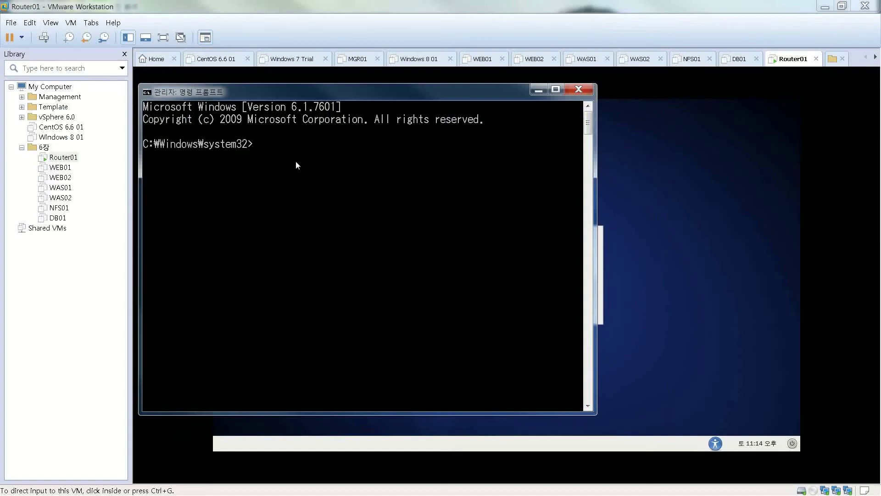
text(route)
key(Return)
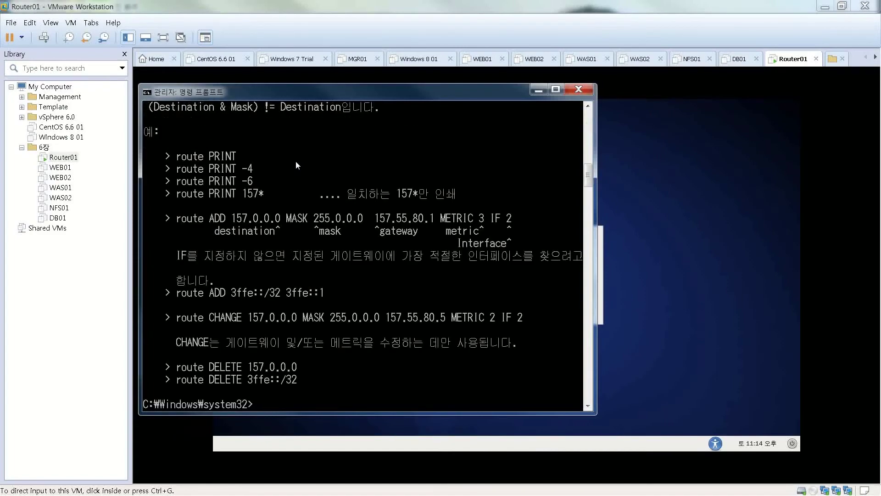
scroll(295, 161, up, 5)
scroll(295, 161, down, 15)
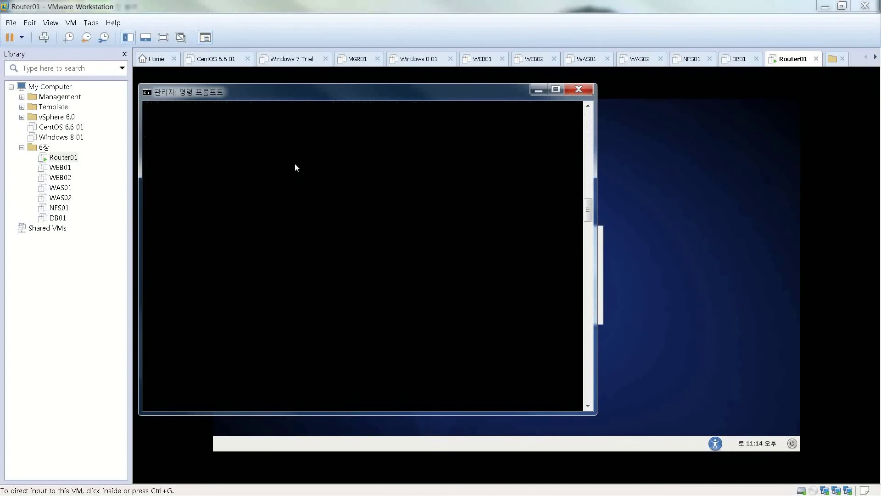
scroll(295, 164, up, 1)
text(route)
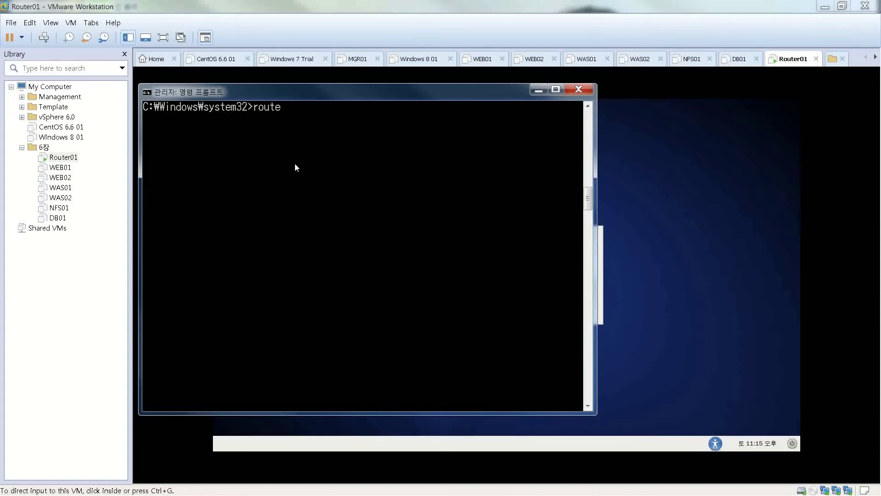
Run route and highlight its route ADD 157.0.0.0 example, including mask and gateway.
key(Return)
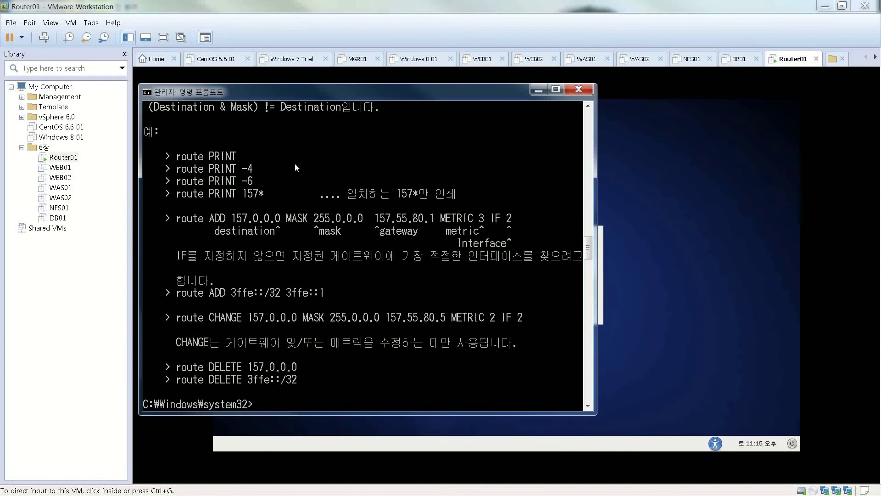
right_click(211, 293)
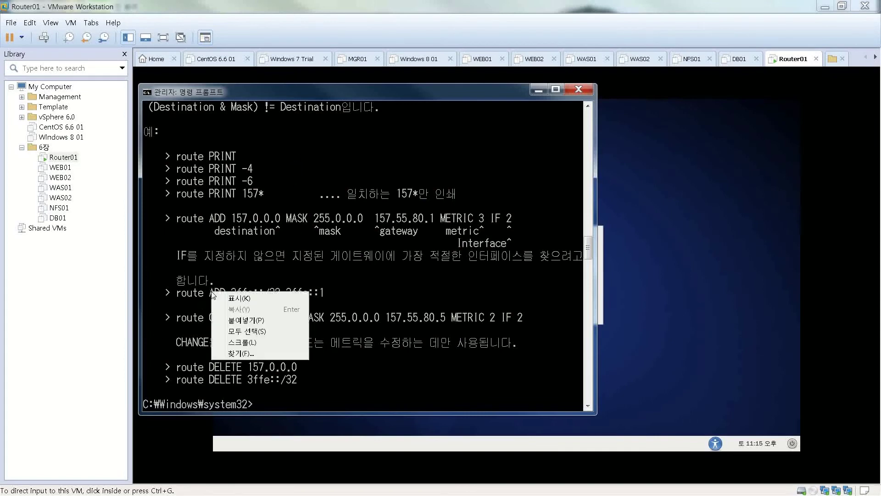
click(235, 299)
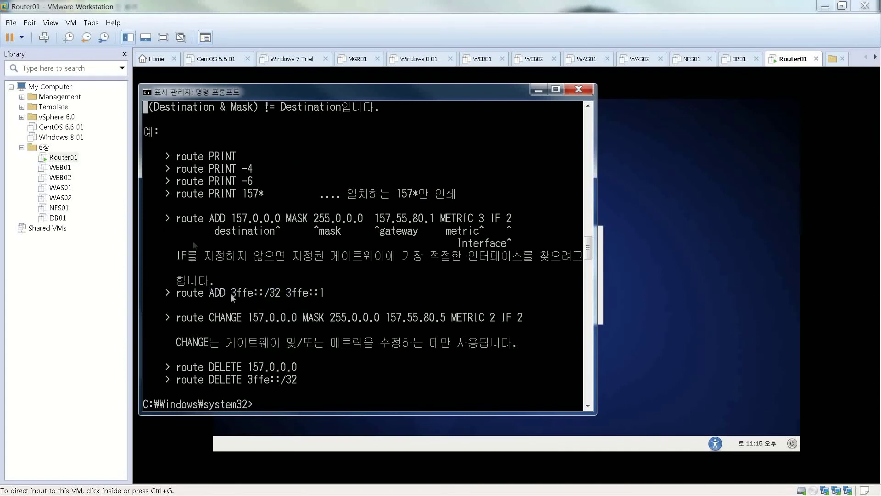
click(177, 222)
drag(178, 225, 278, 220)
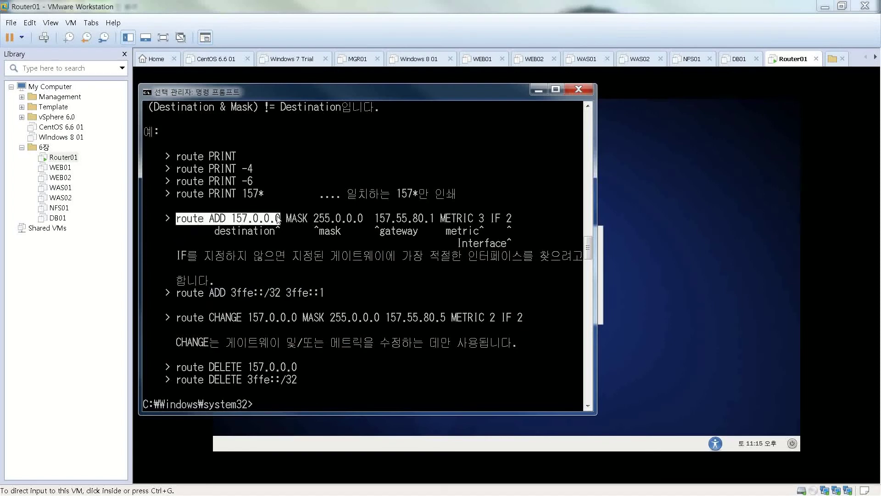
drag(278, 221, 432, 223)
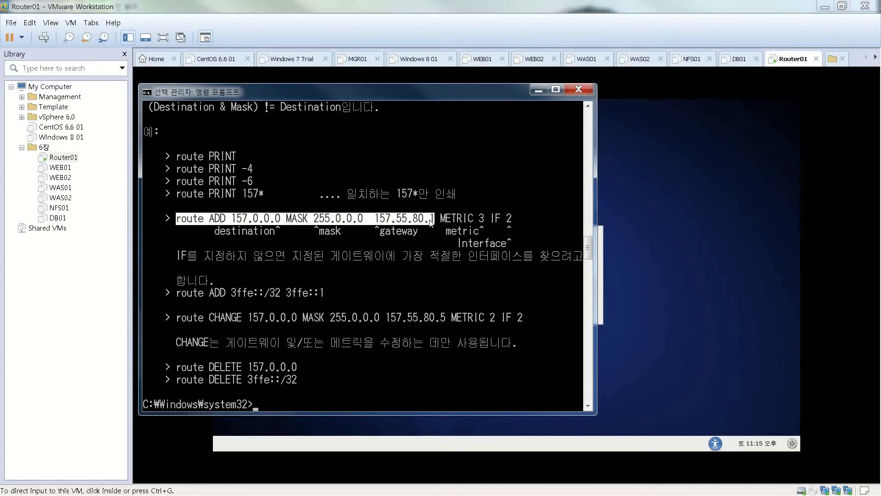
Clear the highlight, leave marking mode, and start a new route command at the prompt.
click(381, 358)
key(Escape)
text(route)
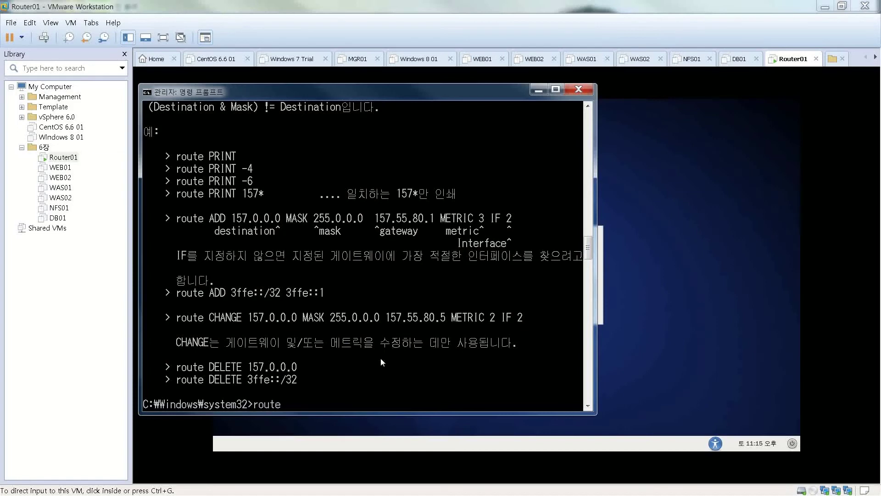